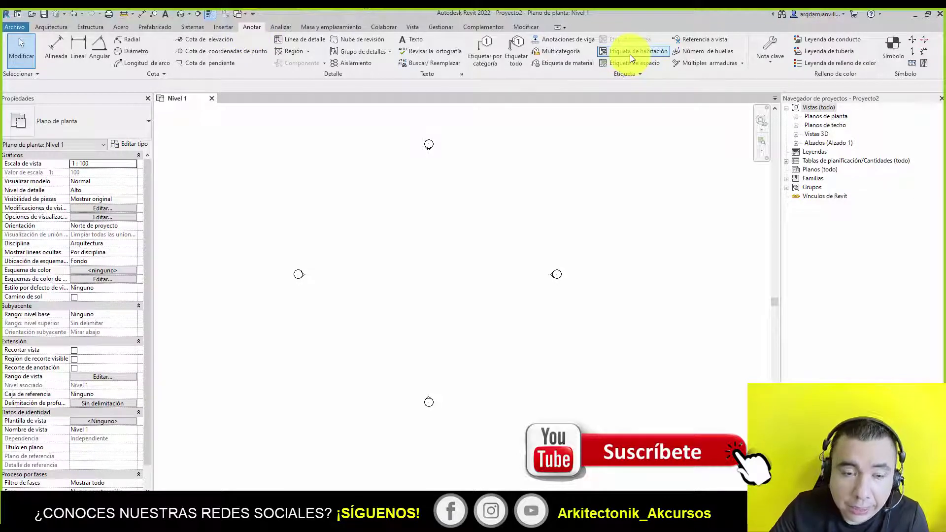
# Switch to the Arquitectura ribbon tab while the empty Nivel 1 plan is shown
pyautogui.click(52, 28)
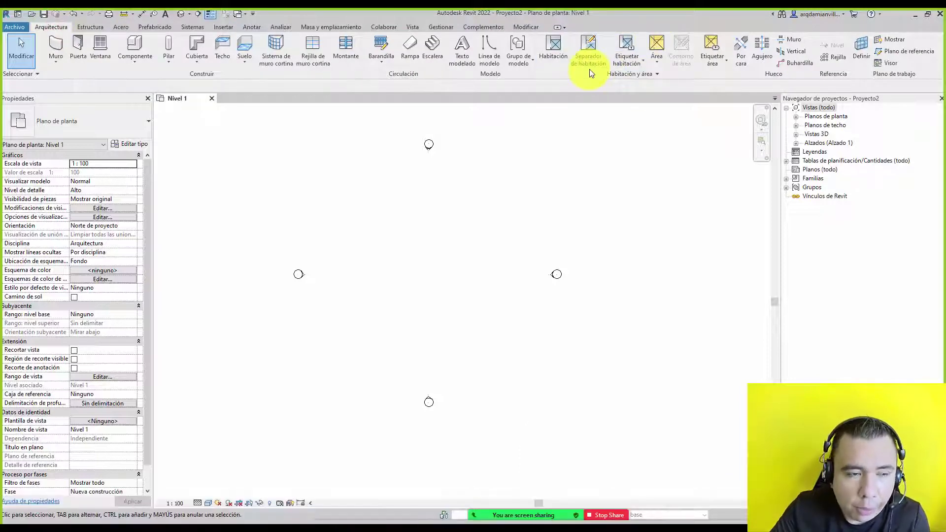
# Draw a rectangular wall enclosure of about 11.30 by 12.10 on Nivel 1, then zoom in
pyautogui.click(49, 43)
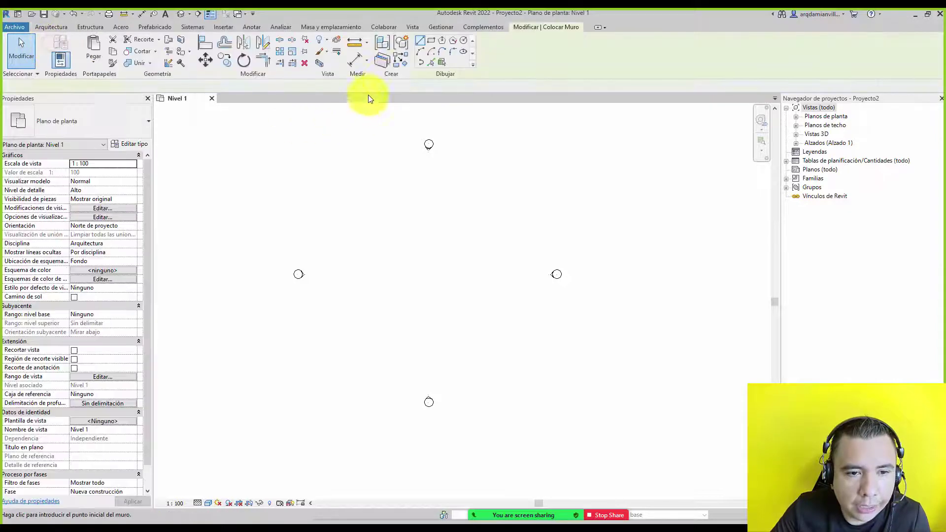
pyautogui.click(430, 42)
pyautogui.click(386, 220)
pyautogui.click(468, 309)
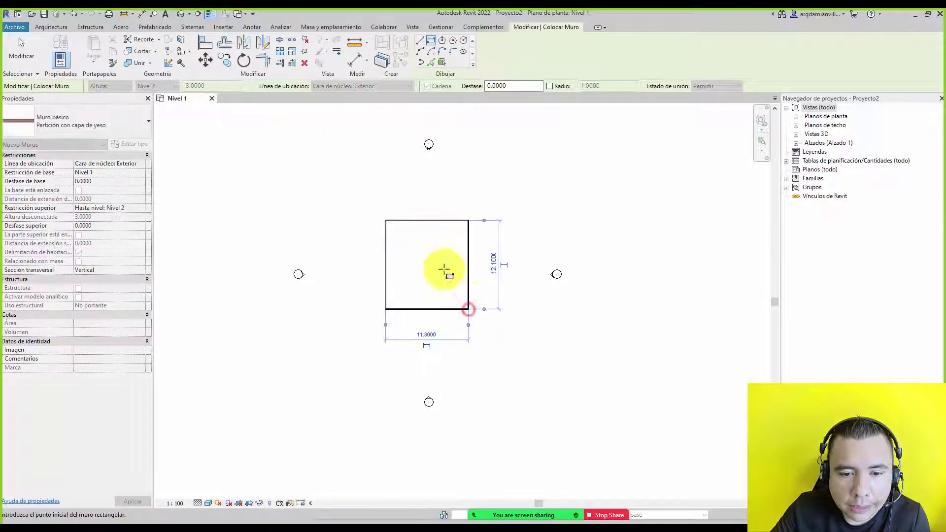
pyautogui.click(24, 52)
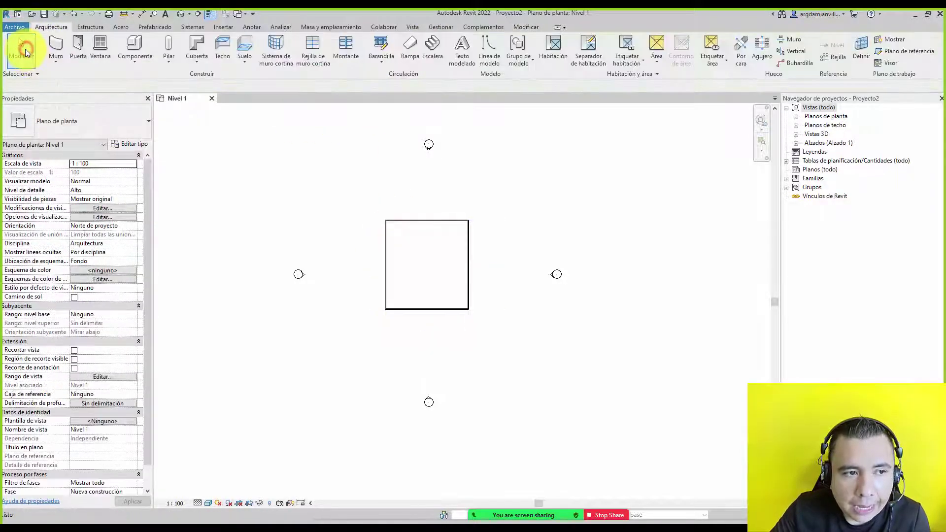
pyautogui.scroll(5, 401, 242)
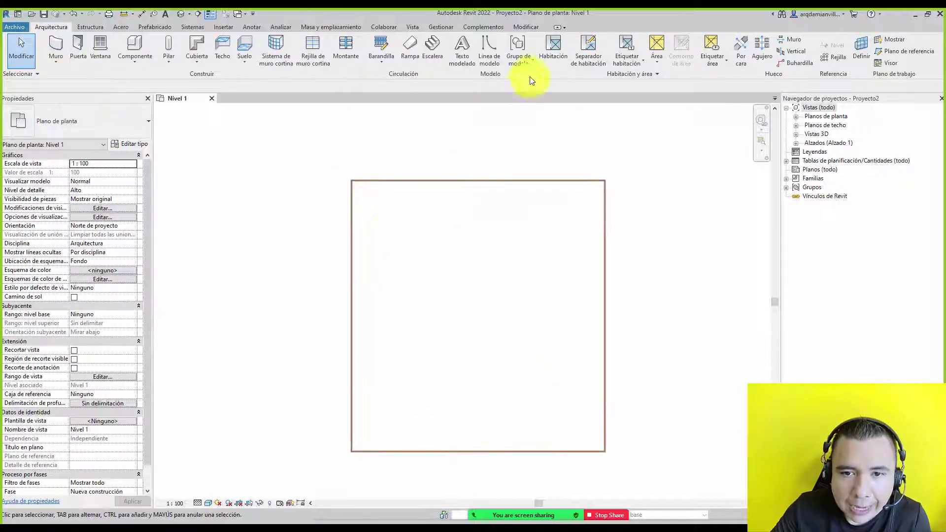
# Place a 134.40 m² Habitación room inside the wall rectangle and zoom in
pyautogui.click(555, 57)
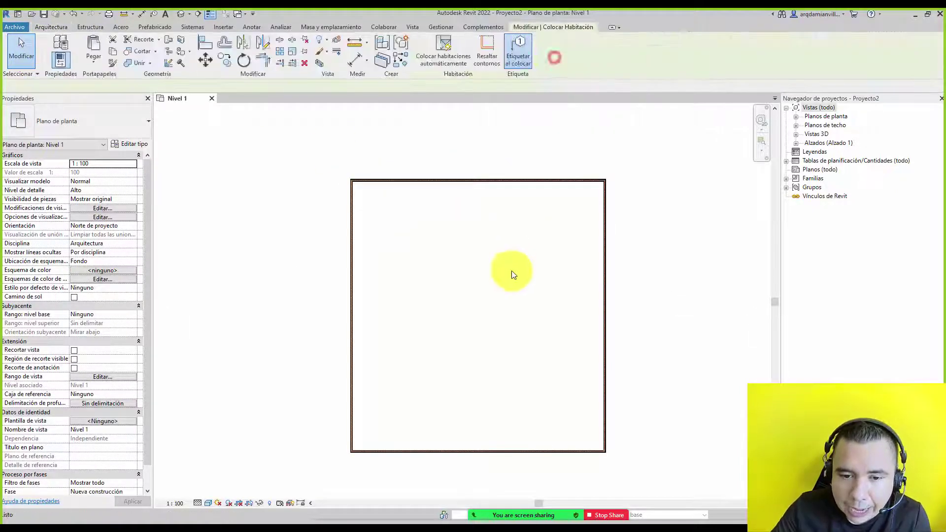
pyautogui.click(473, 301)
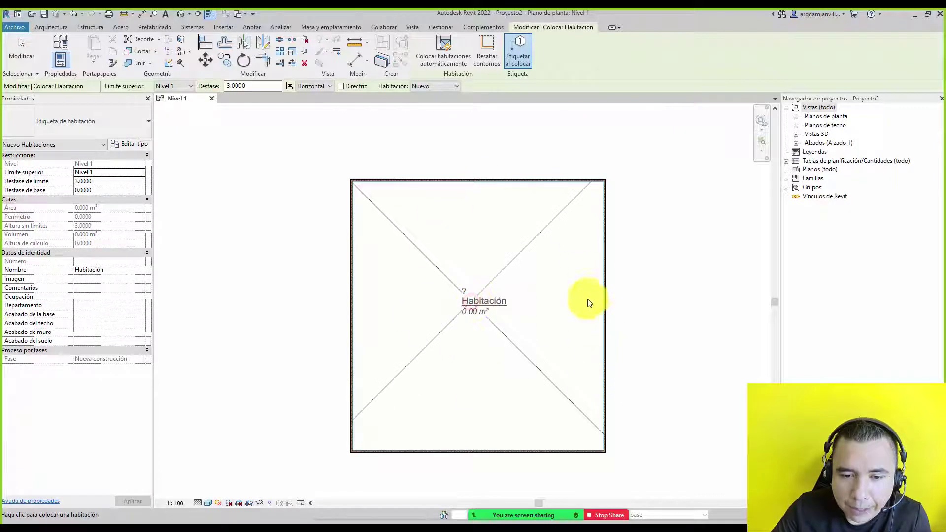
pyautogui.click(498, 333)
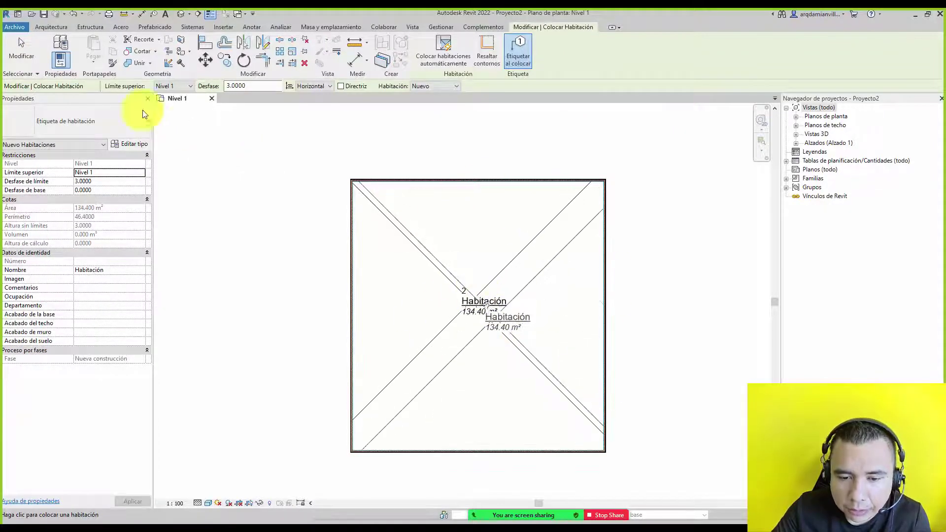
pyautogui.click(19, 46)
pyautogui.scroll(1, 513, 328)
pyautogui.scroll(2, 513, 327)
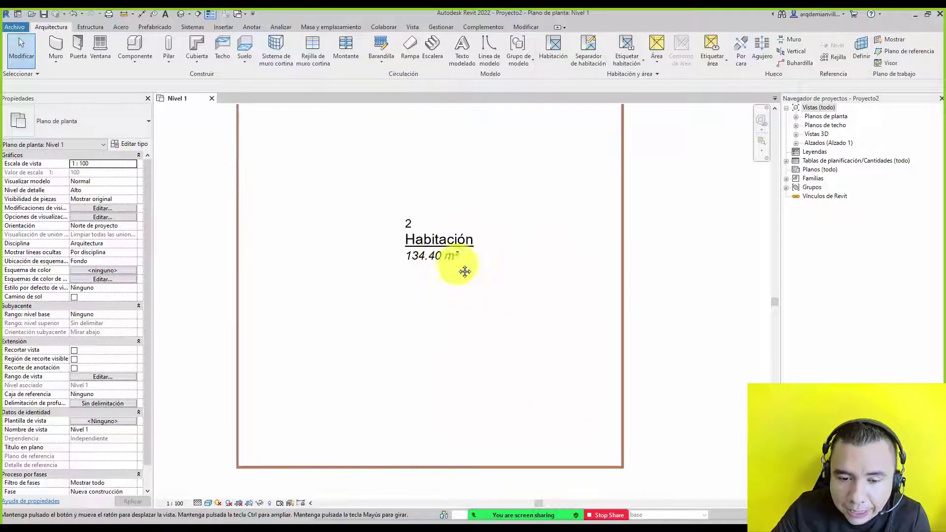
pyautogui.scroll(2, 463, 268)
# Select the Habitación room tag to inspect it, then clear the selection
pyautogui.click(442, 302)
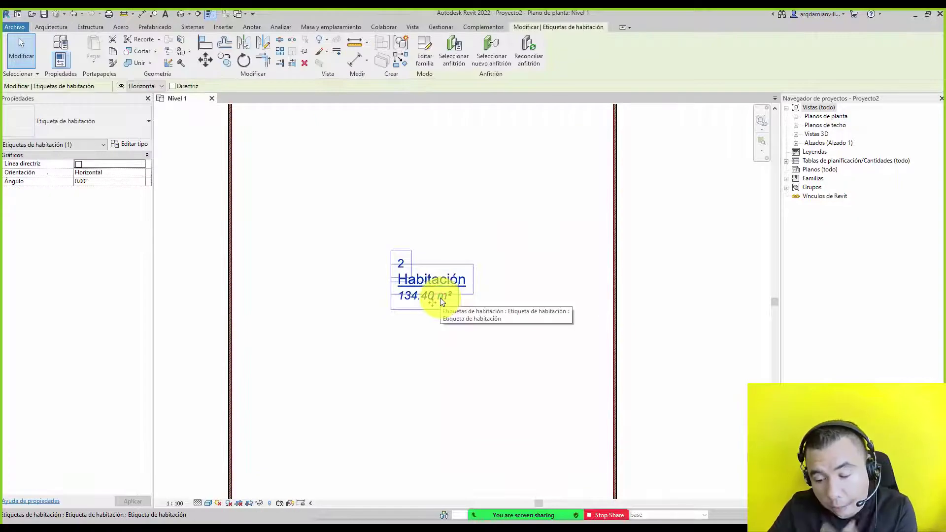
pyautogui.scroll(-2, 446, 301)
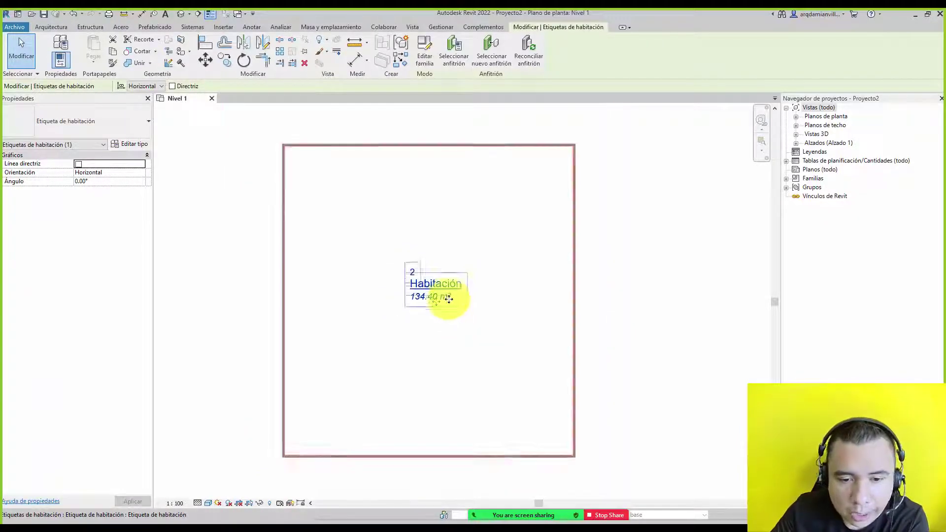
pyautogui.press('Escape')
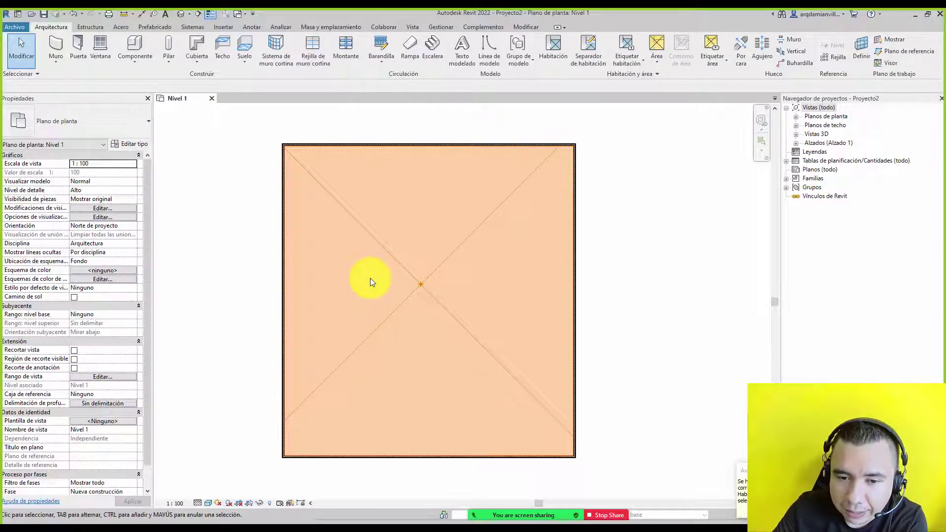
# Delete the room and its tag, then move the Aviso warning into view
pyautogui.click(474, 230)
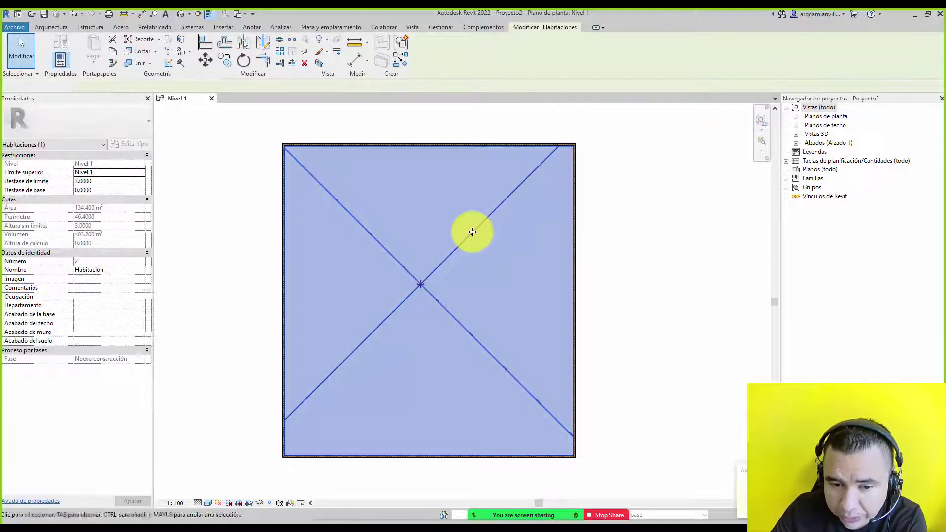
pyautogui.press('Delete')
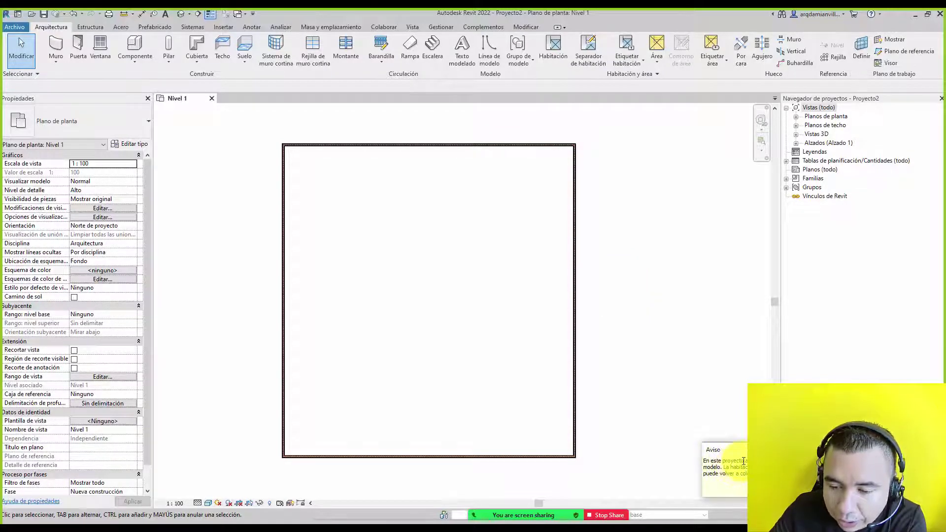
pyautogui.moveTo(760, 452)
pyautogui.mouseDown()
pyautogui.moveTo(460, 376)
pyautogui.moveTo(388, 345)
pyautogui.mouseUp()
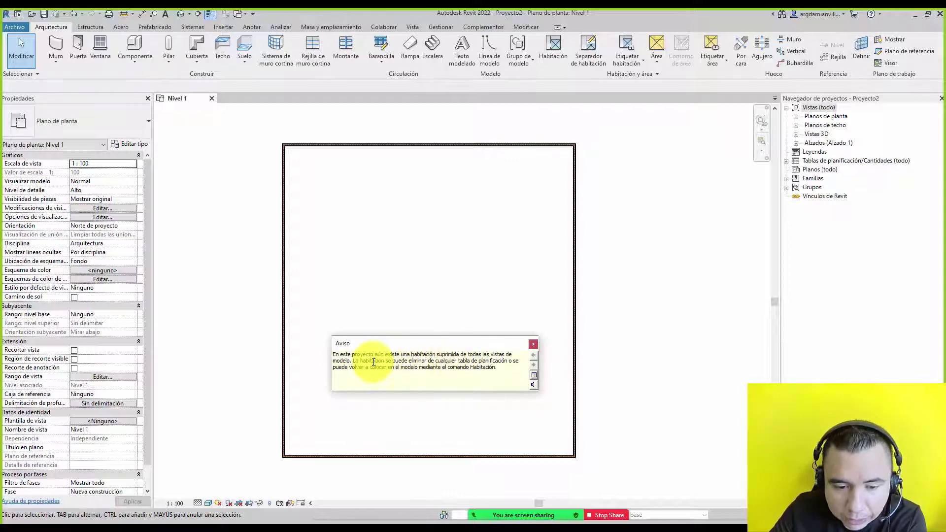
# Dismiss the warning and open the Tabla de planificación de habitaciones room schedule
pyautogui.click(534, 345)
pyautogui.doubleClick(812, 163)
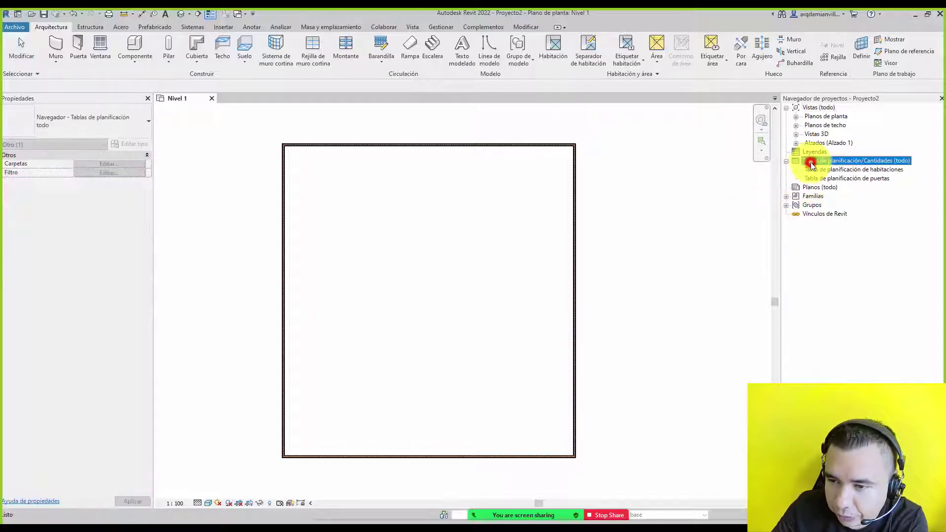
pyautogui.click(819, 172)
pyautogui.doubleClick(819, 172)
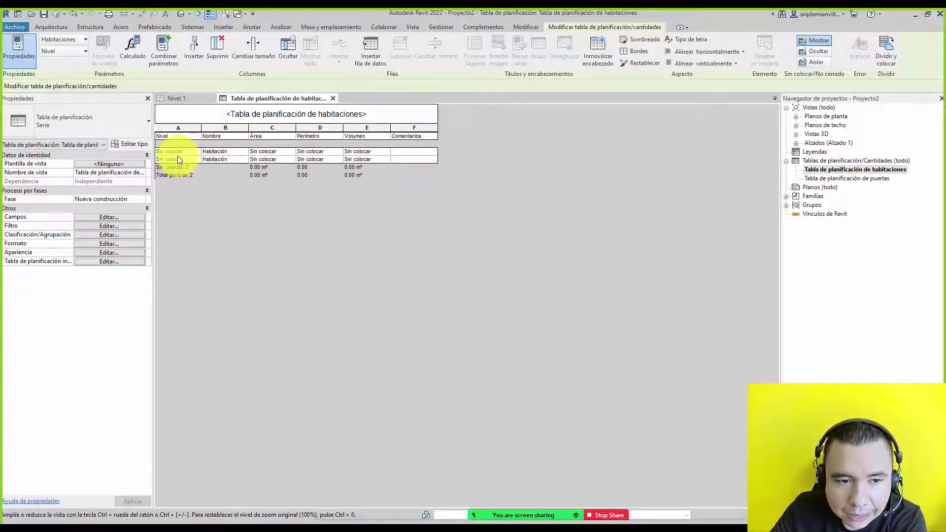
# Delete both unplaced Habitación rows from the room schedule with Suprimir fila
pyautogui.click(170, 152)
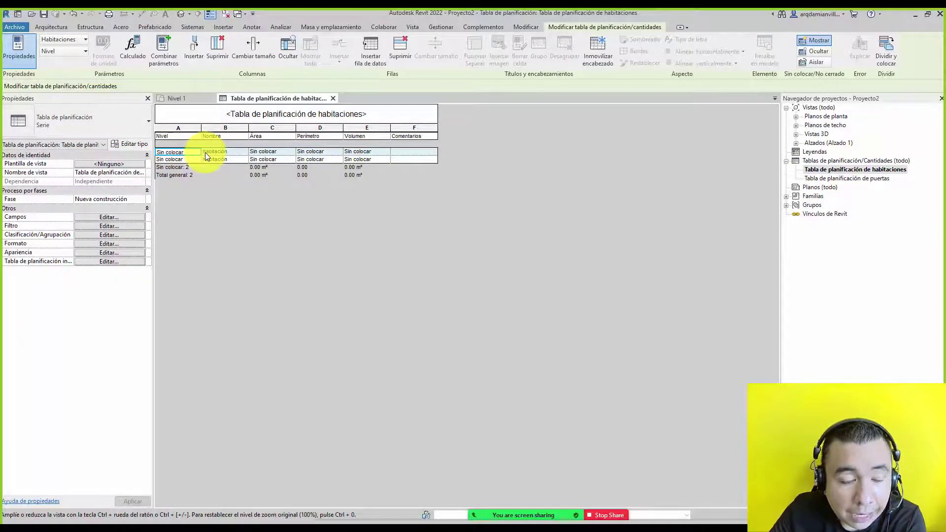
pyautogui.rightClick(199, 148)
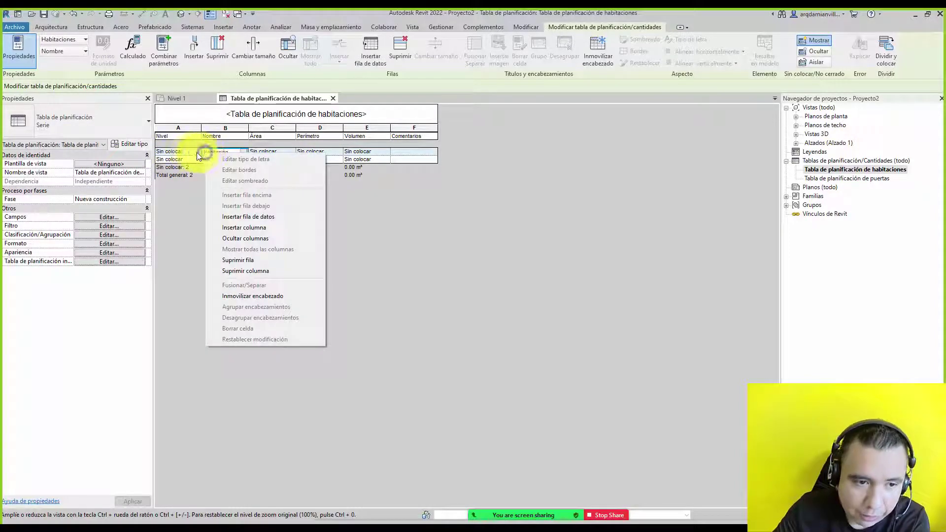
pyautogui.click(231, 260)
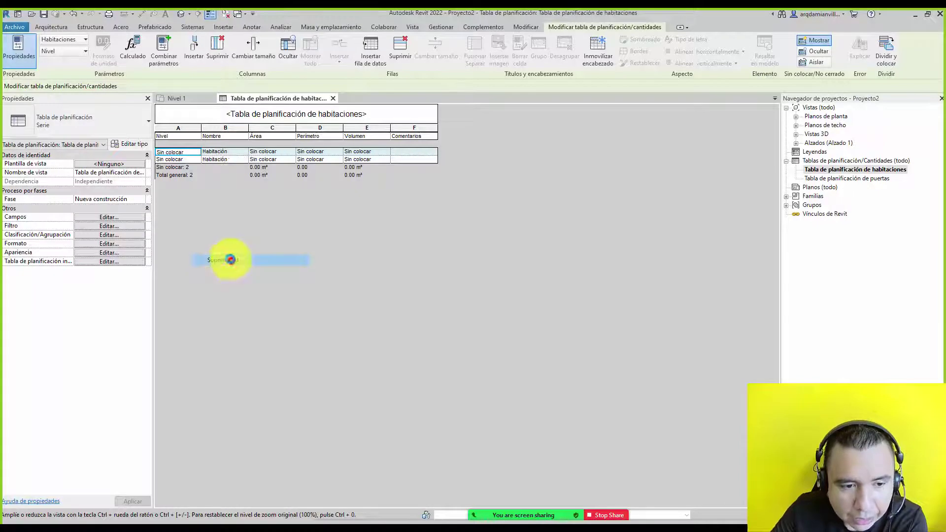
pyautogui.click(486, 275)
pyautogui.rightClick(183, 150)
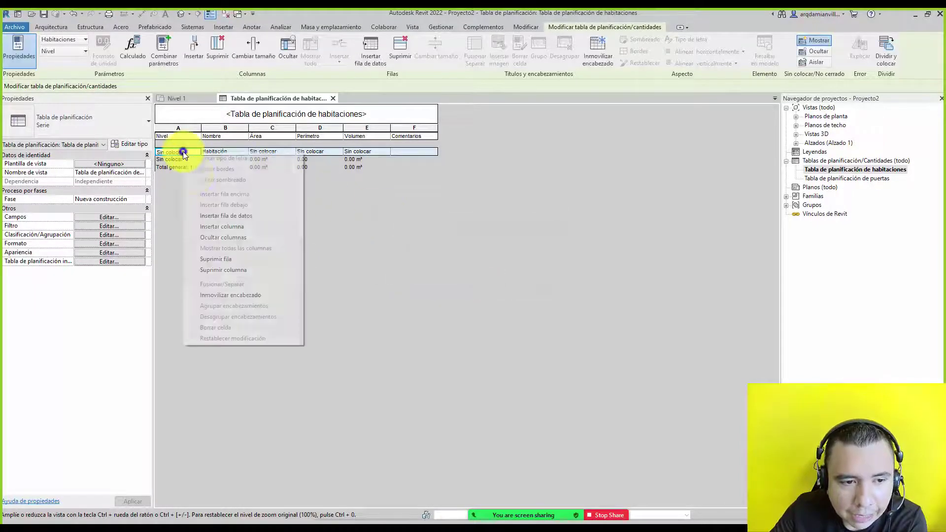
pyautogui.click(229, 258)
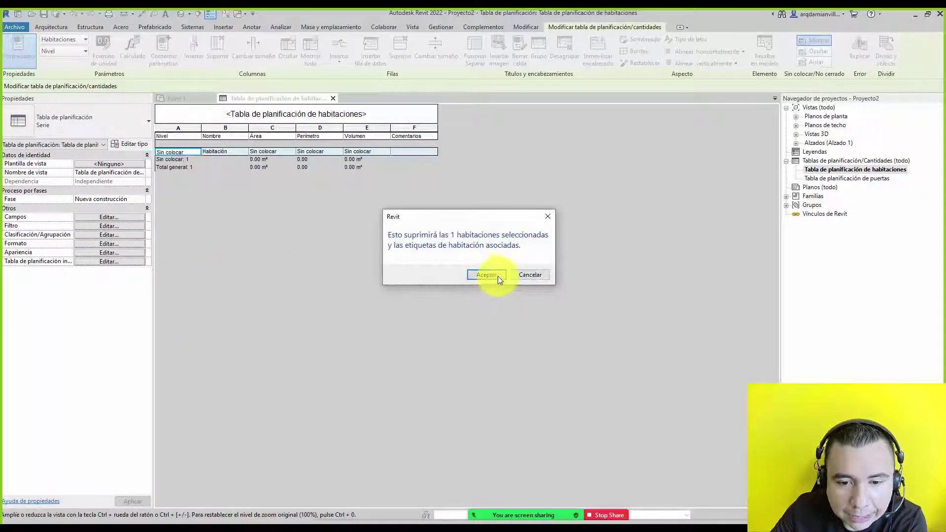
pyautogui.click(498, 275)
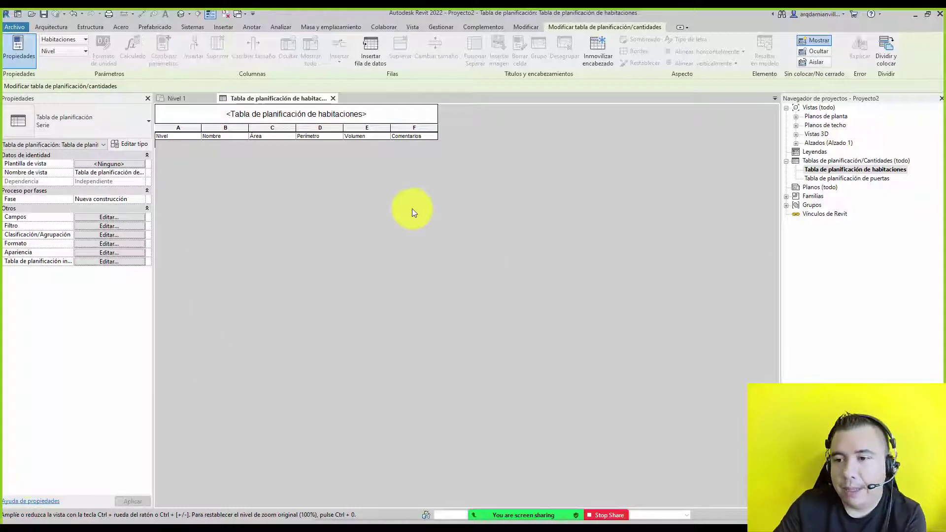
# Return to the Nivel 1 plan and place a new room inside the walls
pyautogui.click(797, 116)
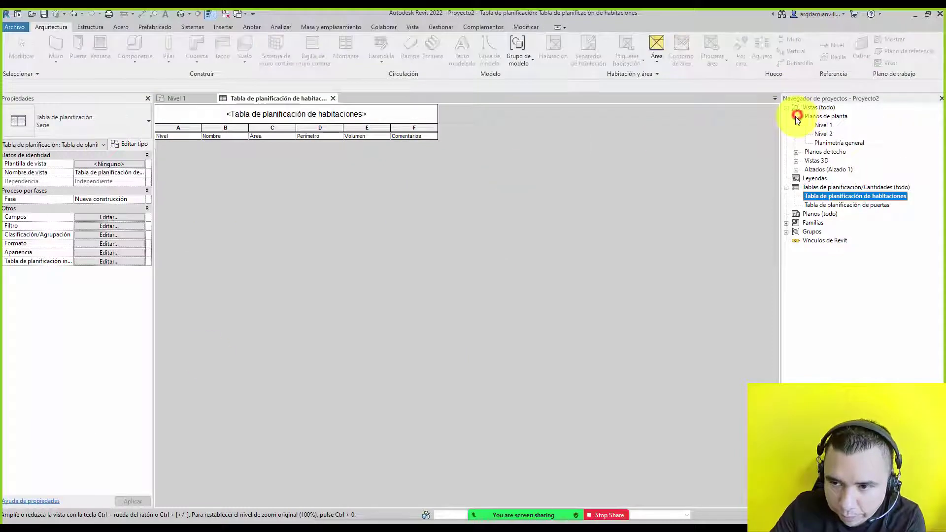
pyautogui.doubleClick(826, 127)
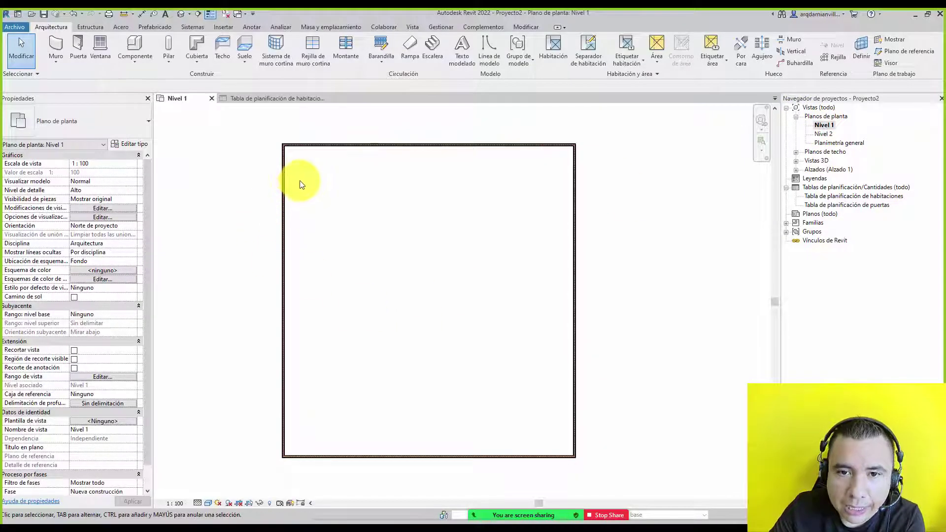
pyautogui.click(556, 59)
pyautogui.click(415, 273)
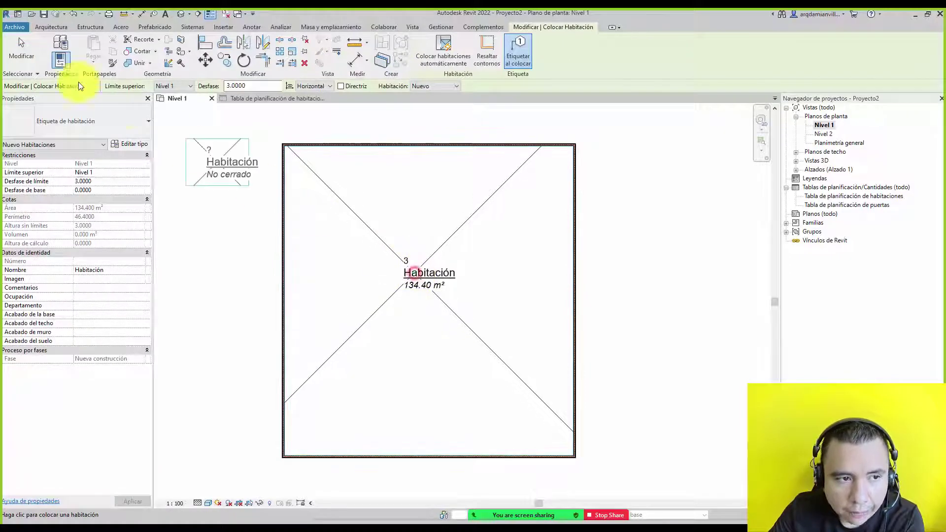
pyautogui.click(22, 50)
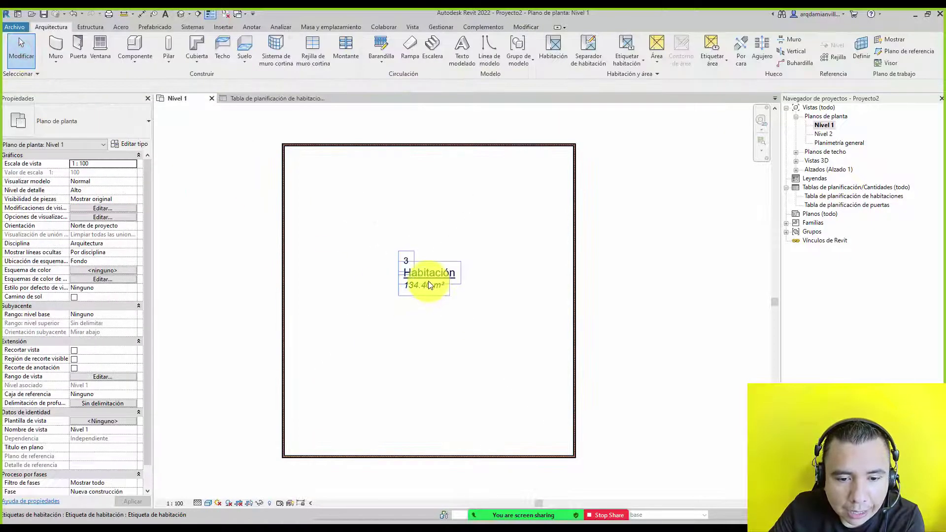
# Delete the new room's default tag and dismiss the resulting warning
pyautogui.click(428, 284)
pyautogui.press('Delete')
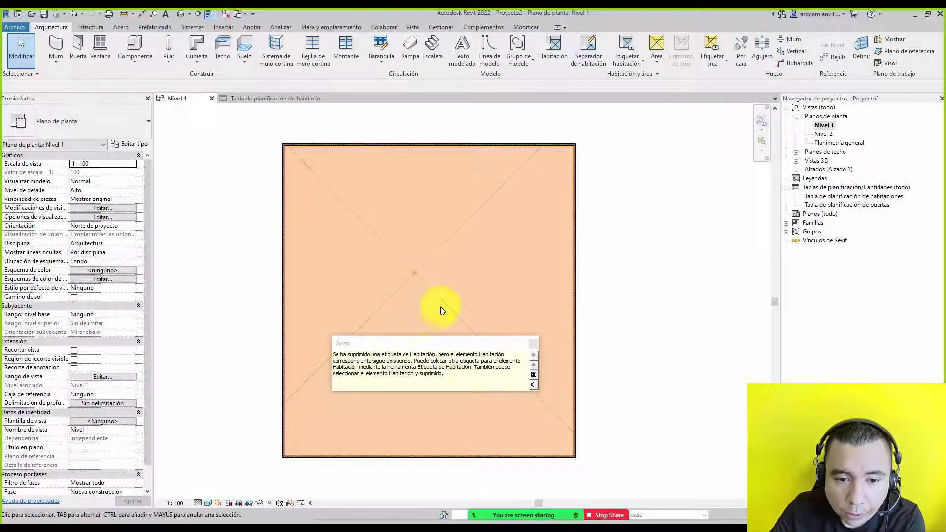
pyautogui.click(534, 344)
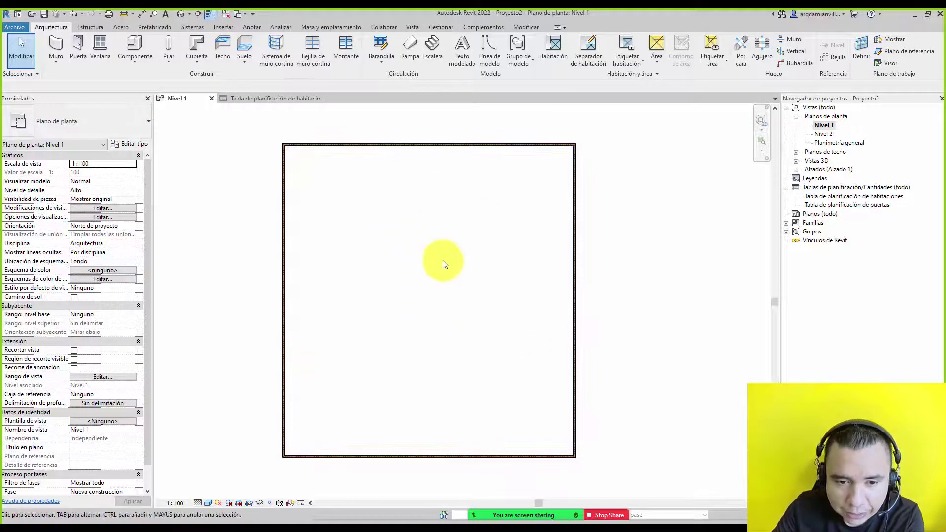
# Tag the room centre with Etiqueta de habitación, showing 3, Habitación, 134.40 m²
pyautogui.click(250, 26)
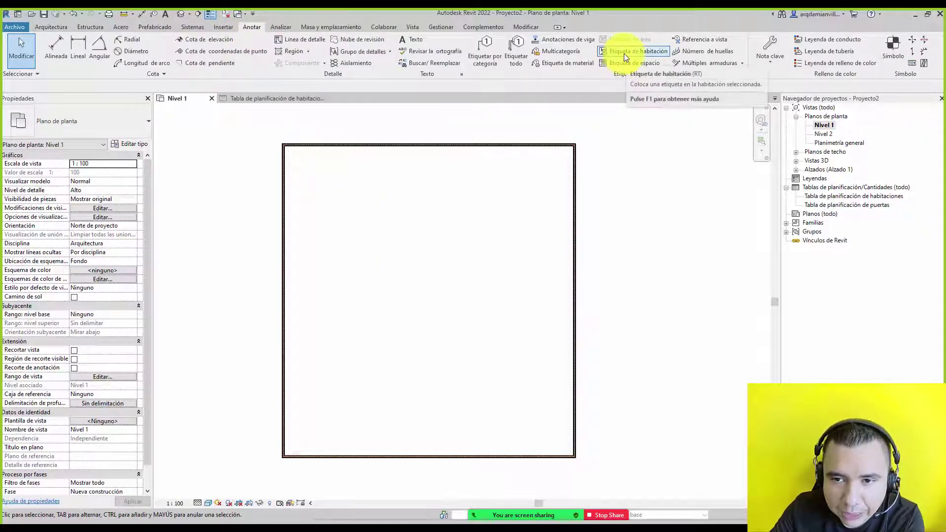
pyautogui.moveTo(635, 51)
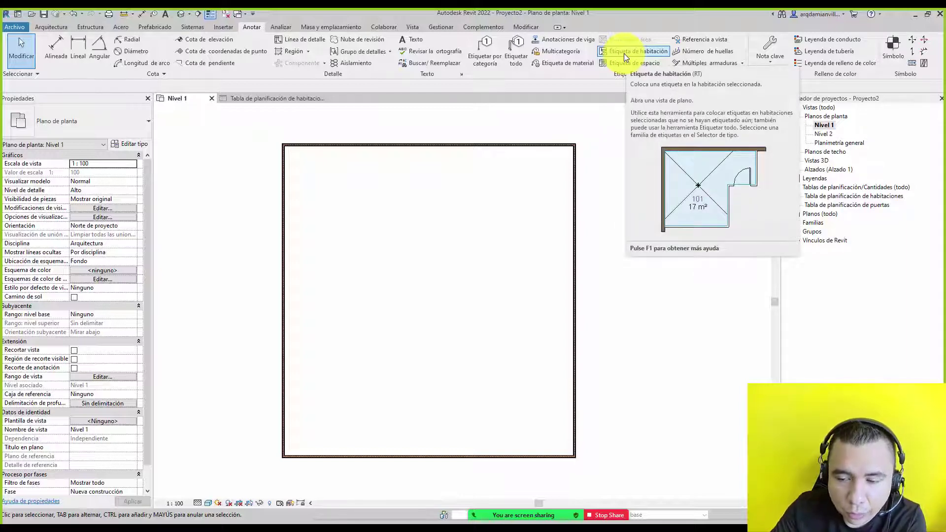
pyautogui.click(624, 54)
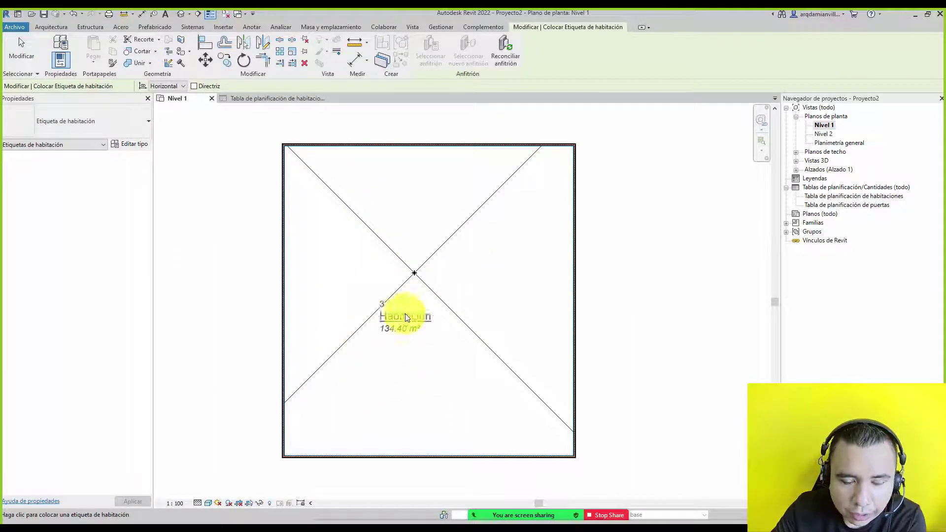
pyautogui.click(408, 307)
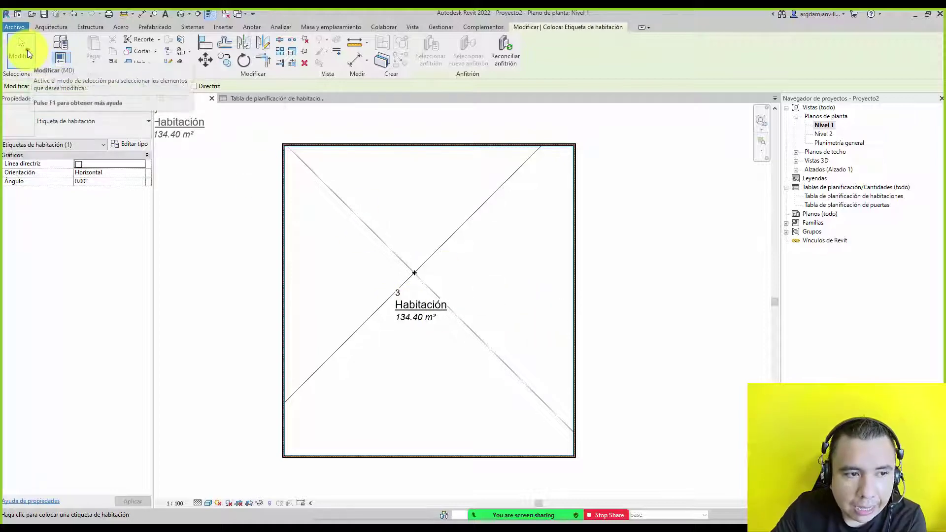
pyautogui.click(28, 49)
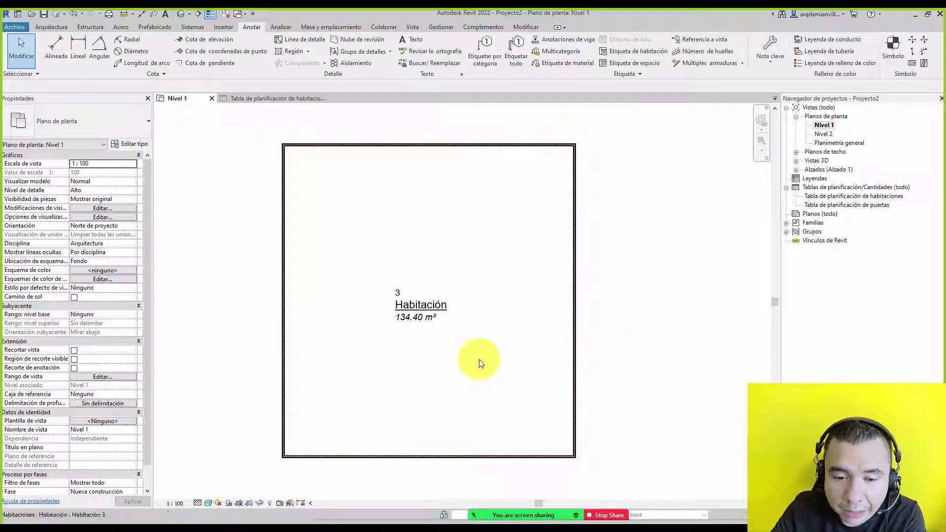
# Open the room tag family and inspect the parameters behind its number, area and Nombre labels
pyautogui.click(409, 315)
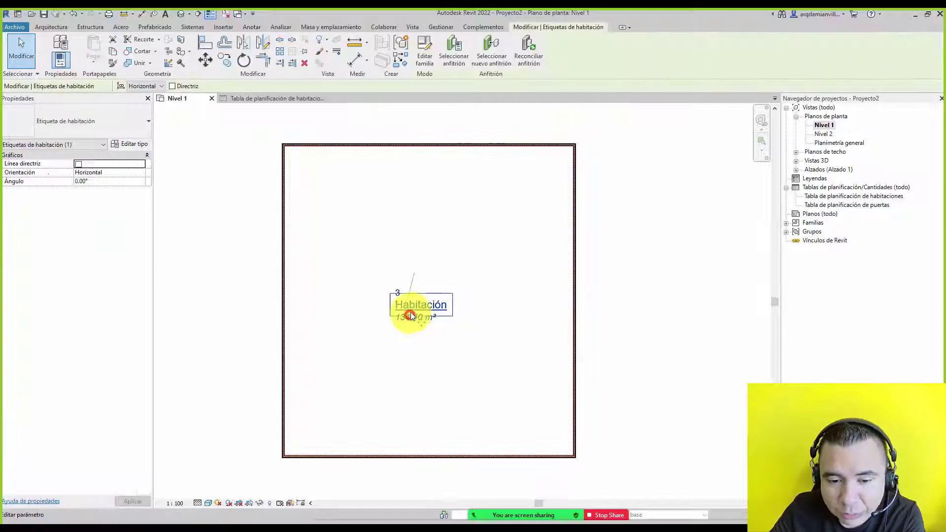
pyautogui.click(427, 57)
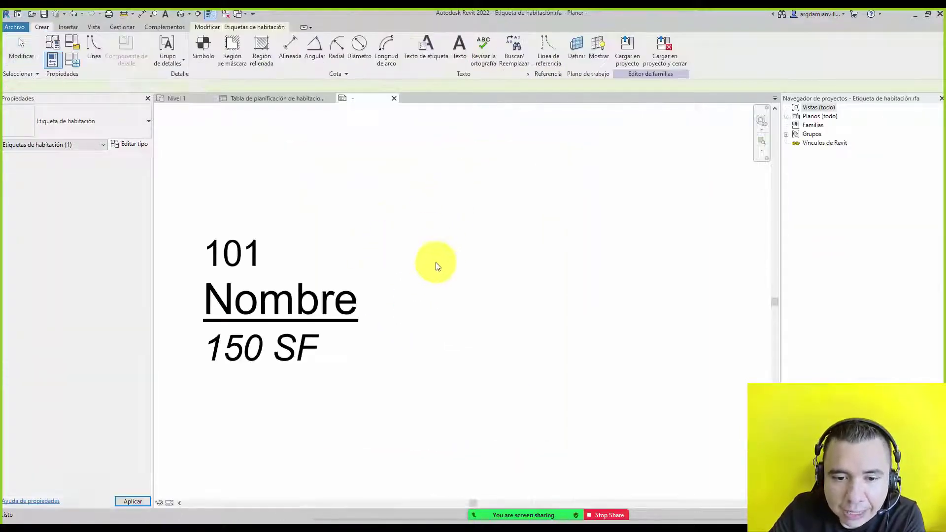
pyautogui.click(415, 223)
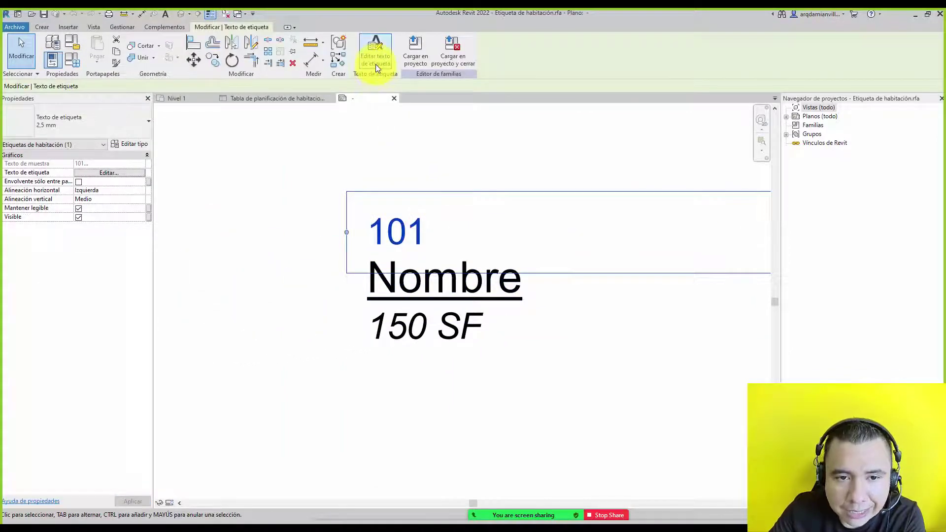
pyautogui.click(376, 61)
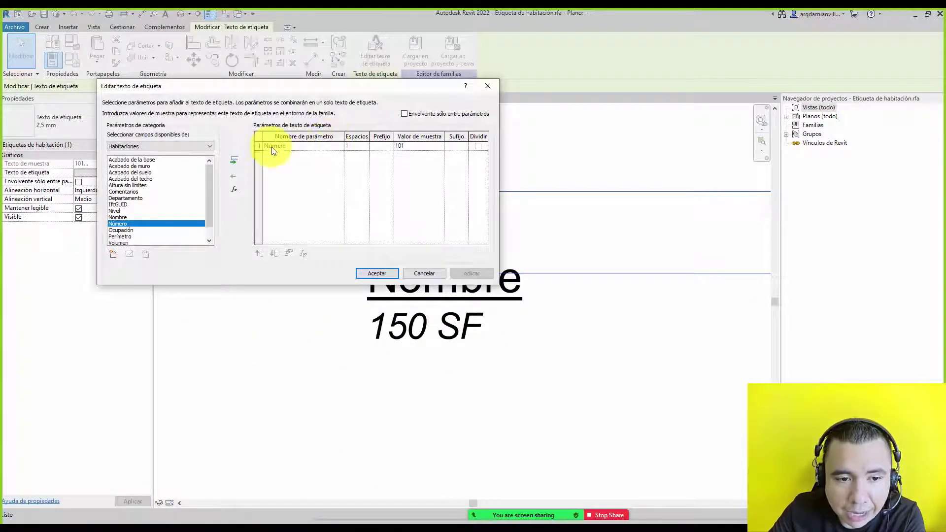
pyautogui.click(377, 273)
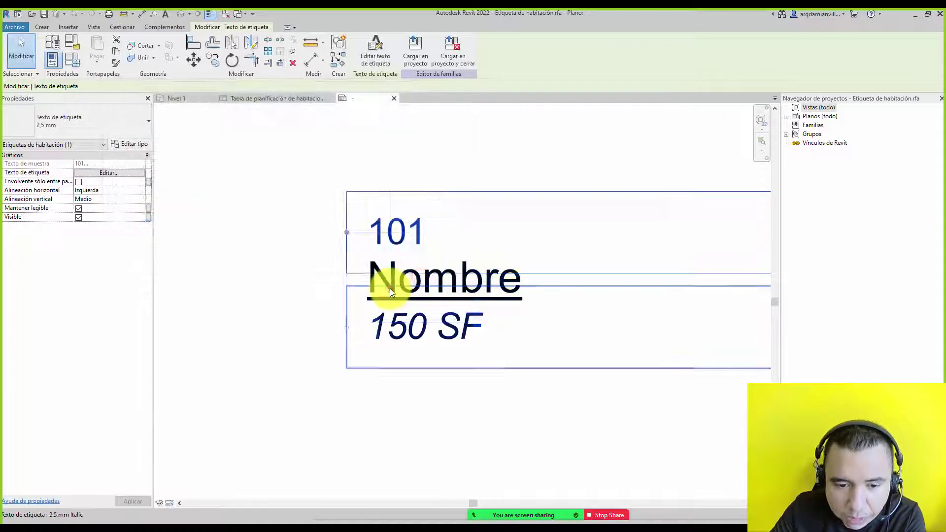
pyautogui.click(376, 49)
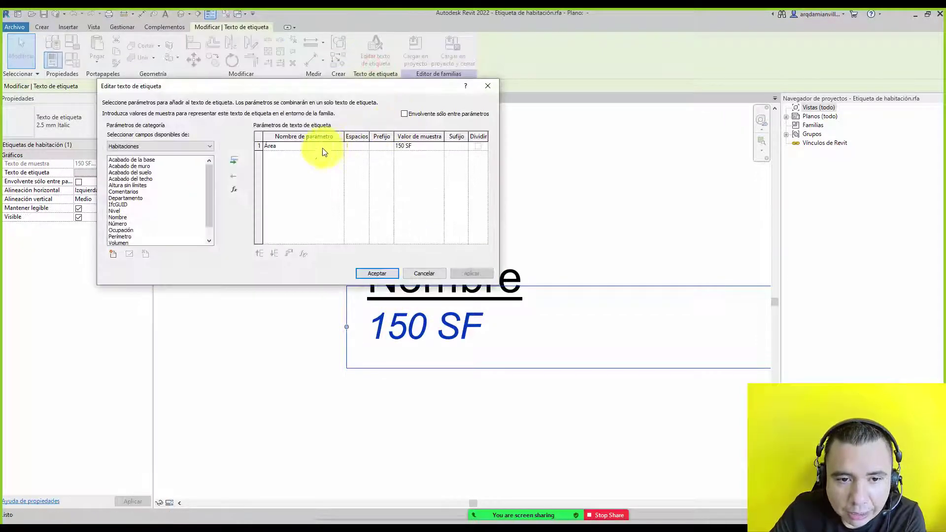
pyautogui.click(410, 273)
pyautogui.click(384, 279)
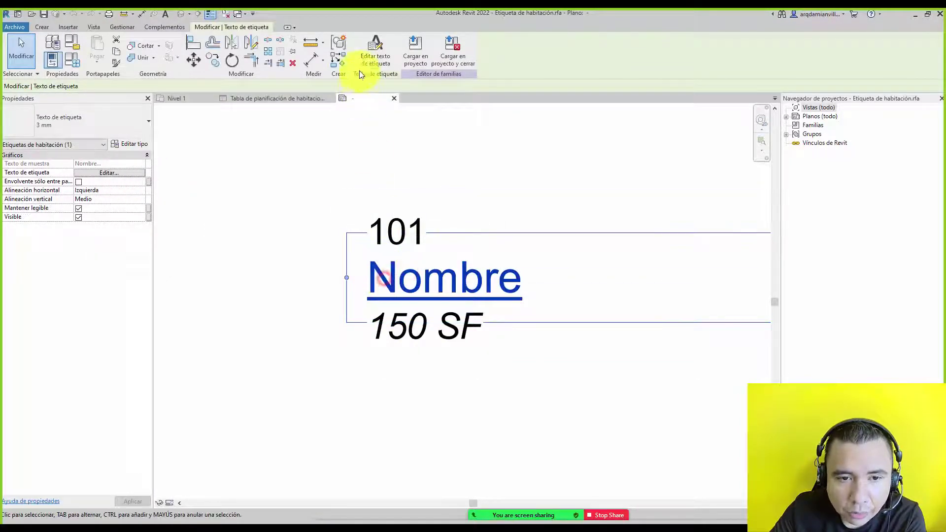
pyautogui.click(365, 56)
pyautogui.click(422, 274)
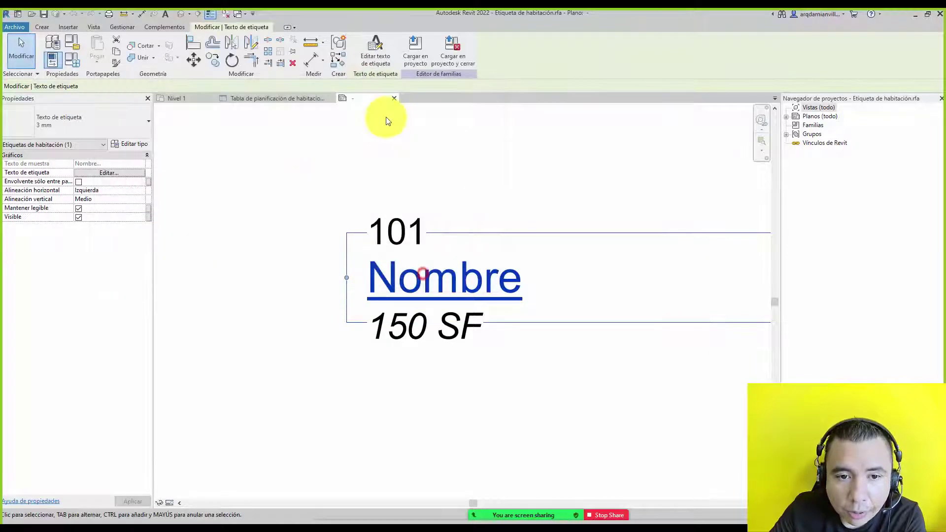
# Close the tag family without saving and start a new family from Archivo > Nuevo > Familia
pyautogui.click(392, 99)
pyautogui.click(501, 272)
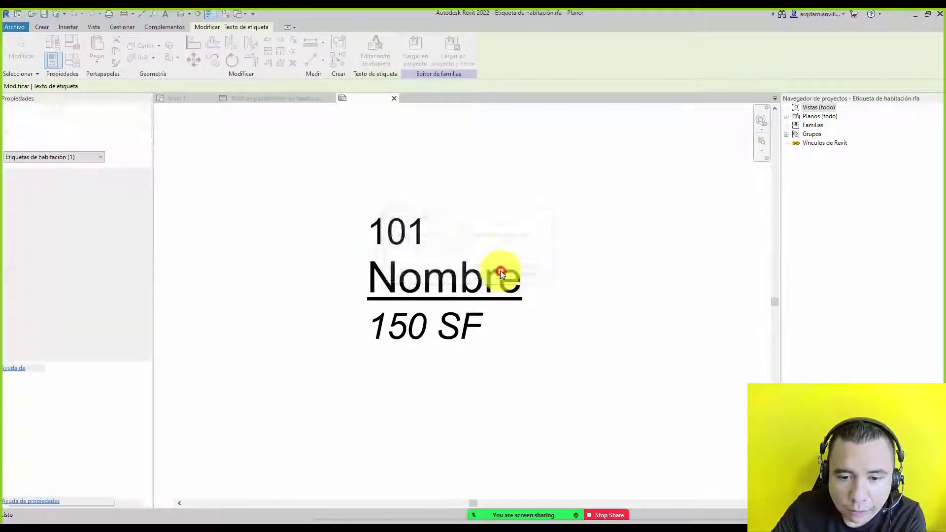
pyautogui.scroll(-1, 558, 243)
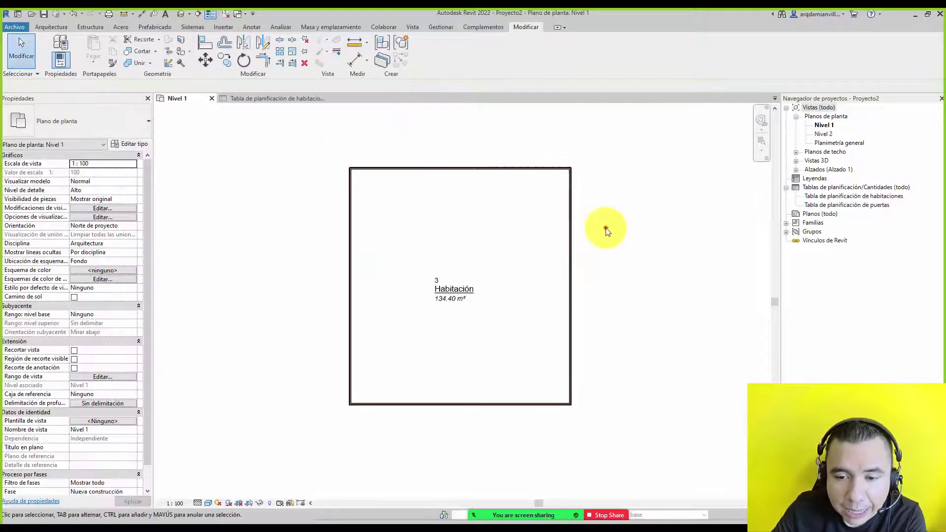
pyautogui.scroll(1, 490, 229)
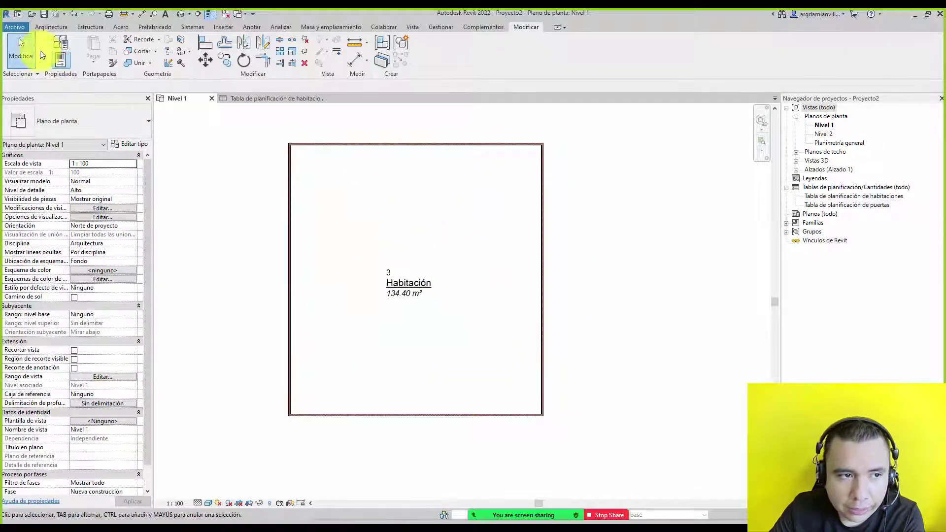
pyautogui.click(19, 29)
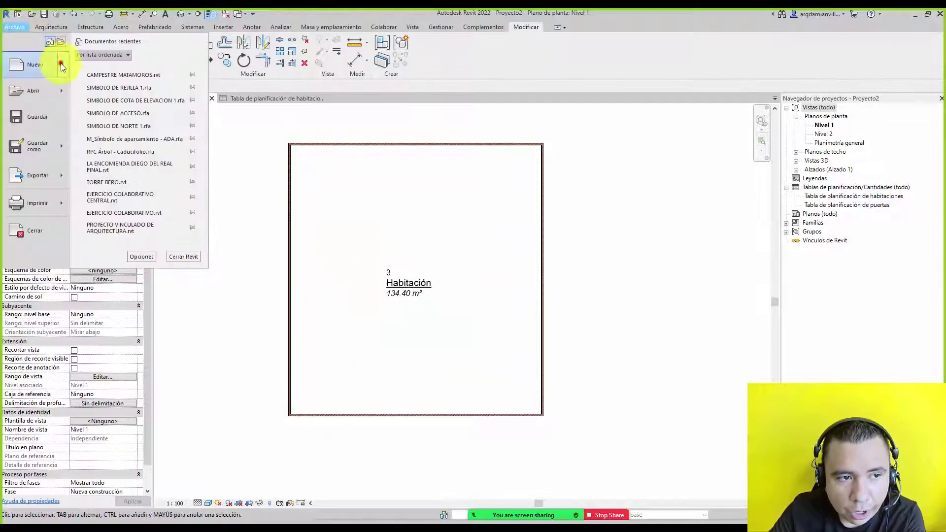
pyautogui.click(118, 95)
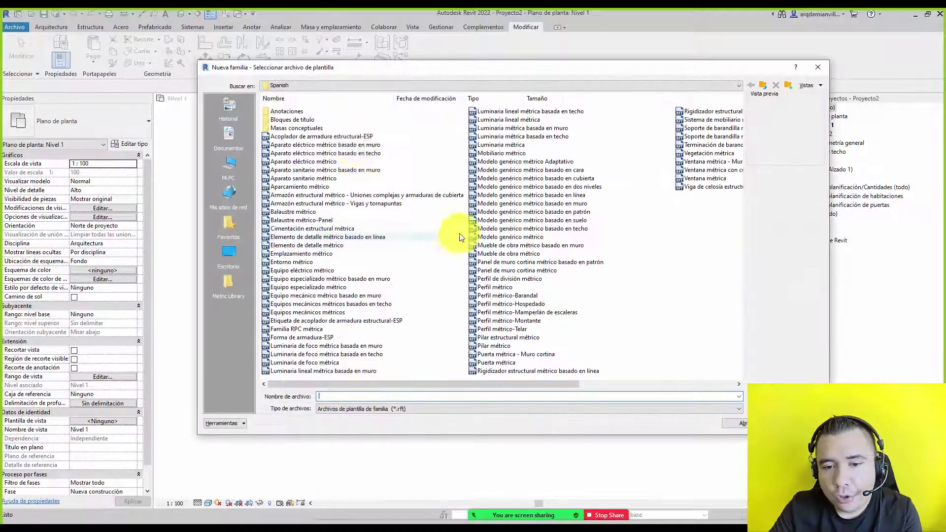
# Create a new family from the Anotaciones template Etiqueta de habitación métrica.rft
pyautogui.doubleClick(307, 111)
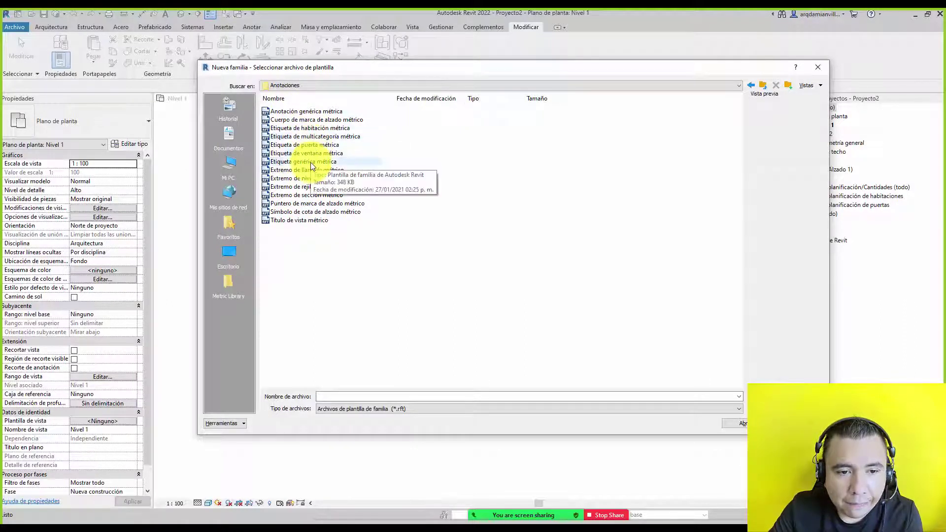
pyautogui.click(311, 161)
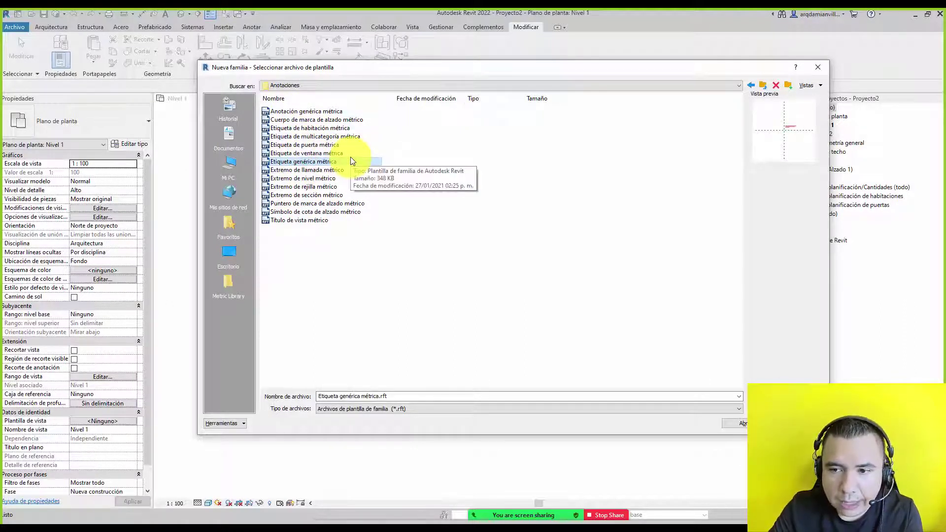
pyautogui.click(304, 129)
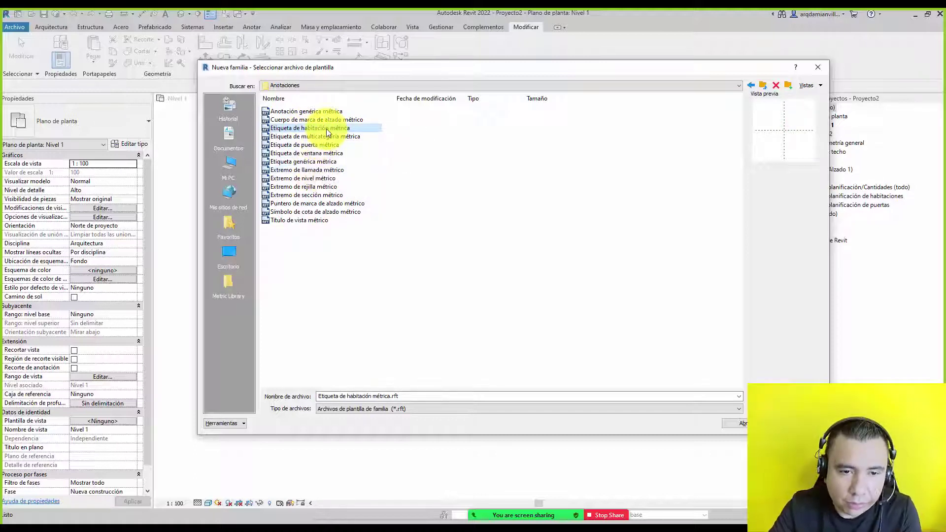
pyautogui.click(305, 161)
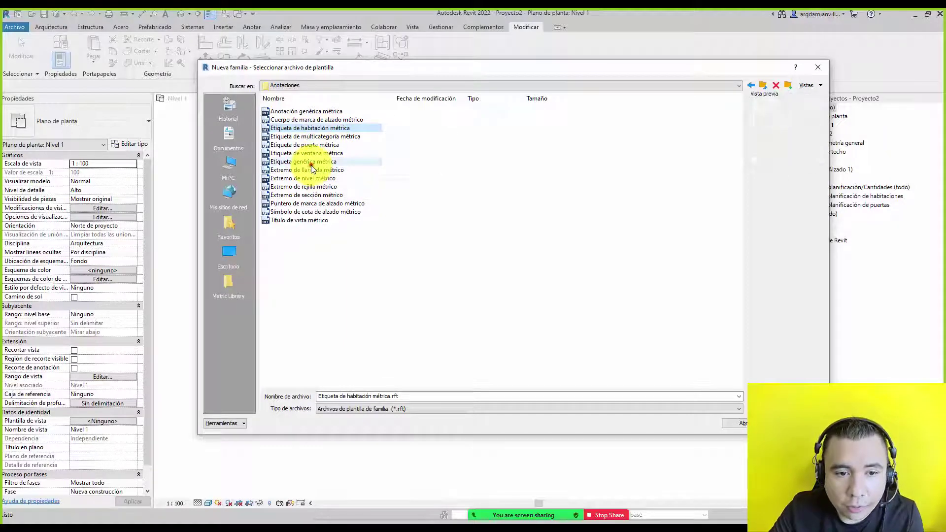
pyautogui.click(312, 131)
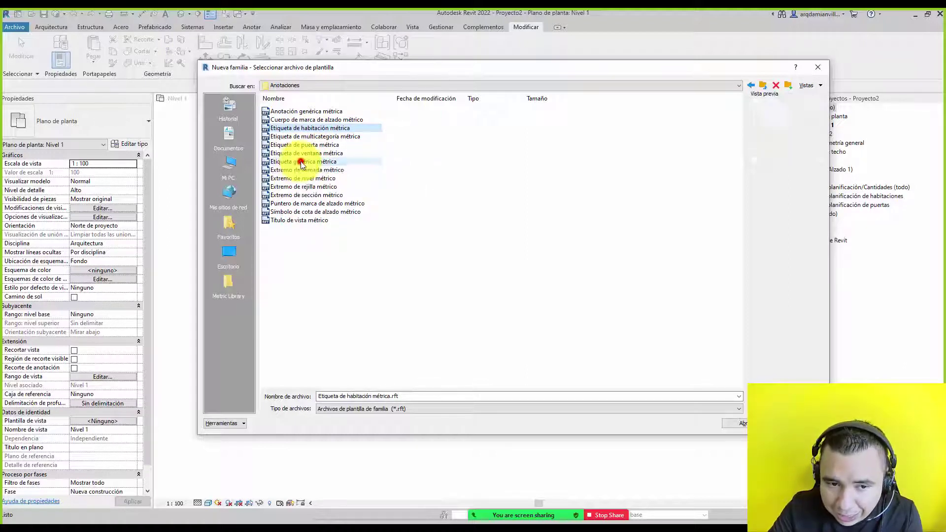
pyautogui.press('Return')
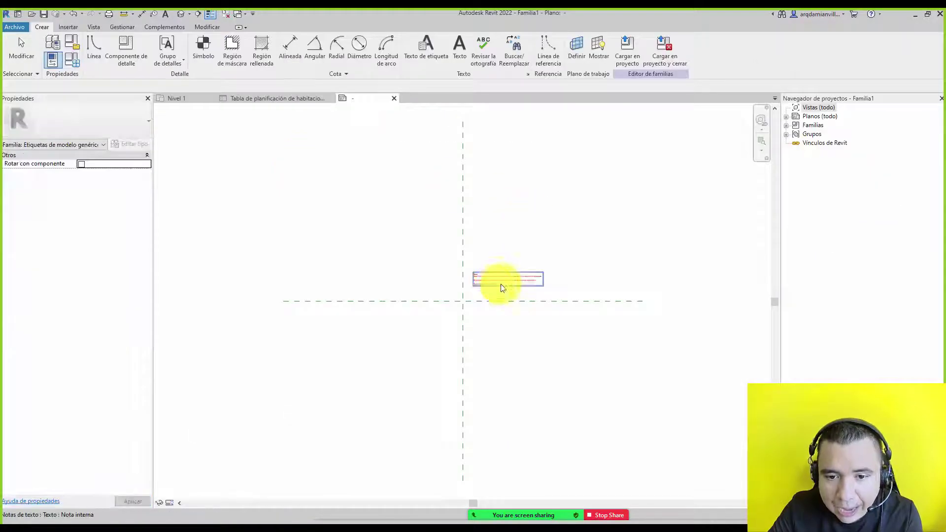
# Delete the template's default sample text note
pyautogui.scroll(3, 498, 285)
pyautogui.scroll(3, 493, 289)
pyautogui.click(485, 277)
pyautogui.press('Delete')
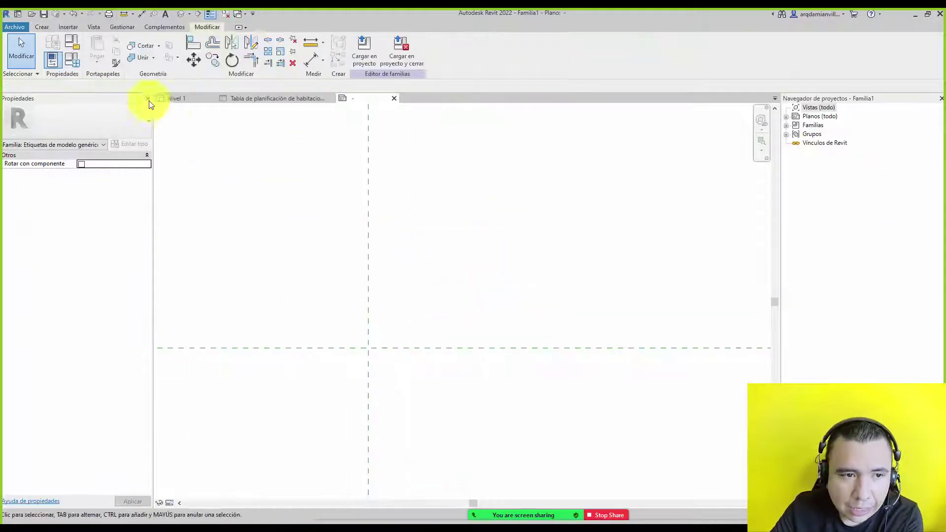
# Set the family category to Etiquetas de habitación in Categoría y parámetros de familia
pyautogui.click(75, 45)
pyautogui.moveTo(388, 221)
pyautogui.mouseDown()
pyautogui.moveTo(395, 120)
pyautogui.moveTo(385, 310)
pyautogui.mouseUp()
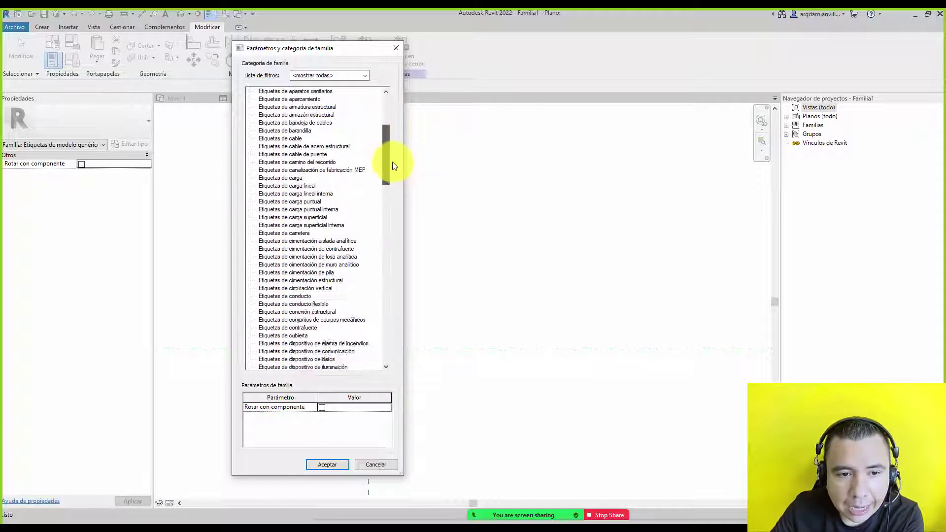
pyautogui.moveTo(384, 324); pyautogui.dragTo(393, 218)
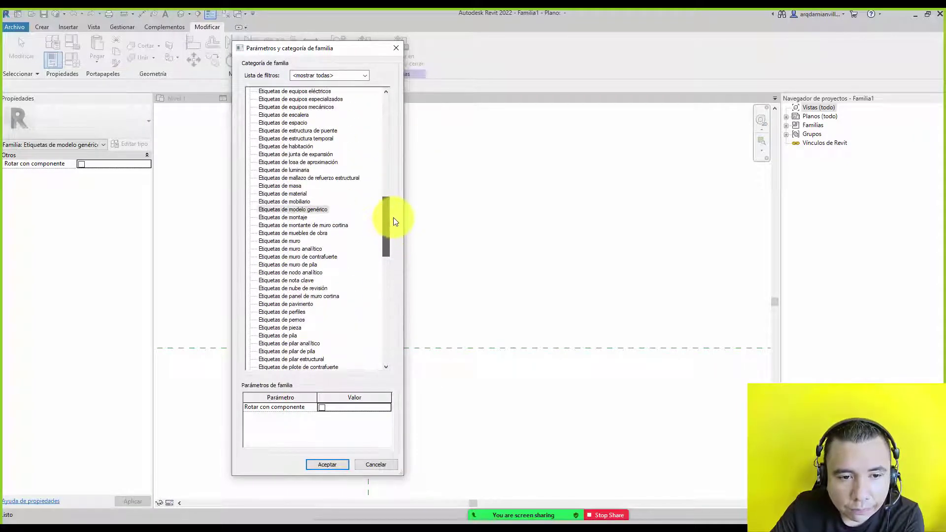
pyautogui.click(301, 146)
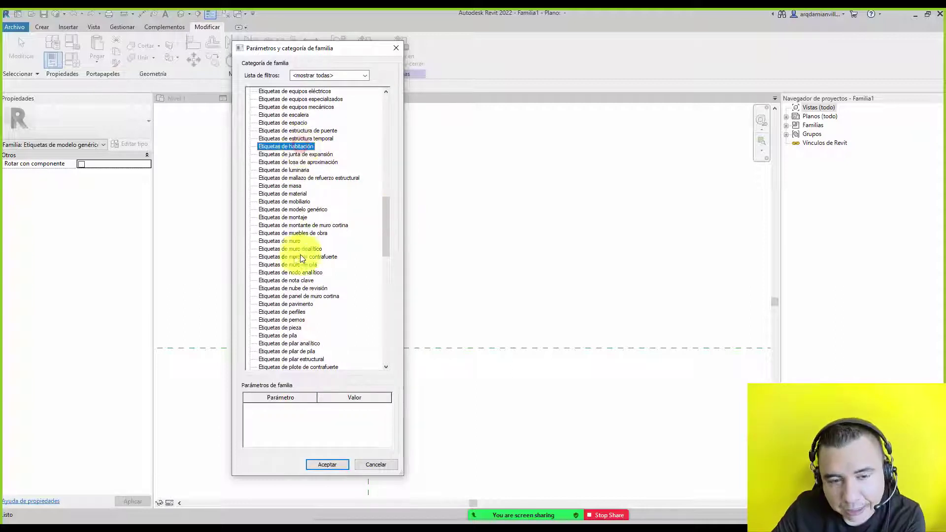
pyautogui.click(330, 464)
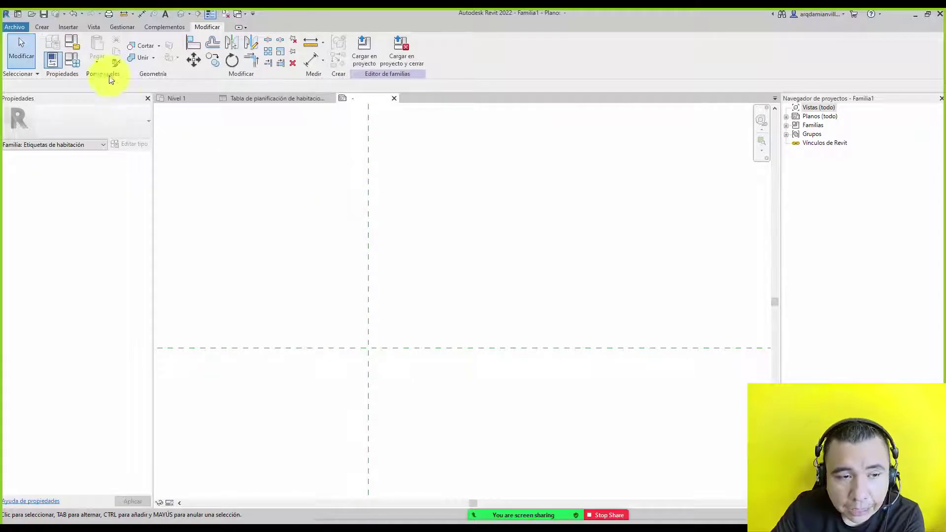
# Add a label at the reference planes' crossing showing only the room Nombre parameter
pyautogui.click(42, 27)
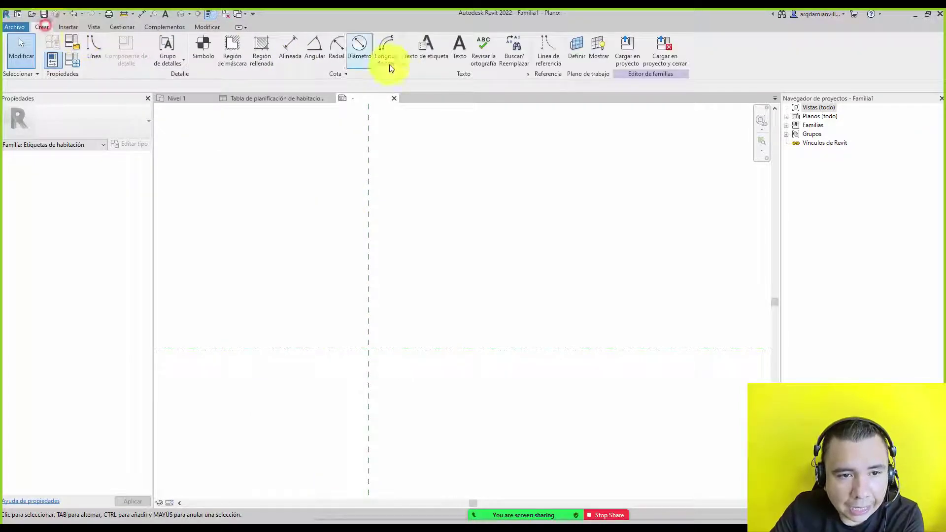
pyautogui.click(442, 49)
pyautogui.click(370, 334)
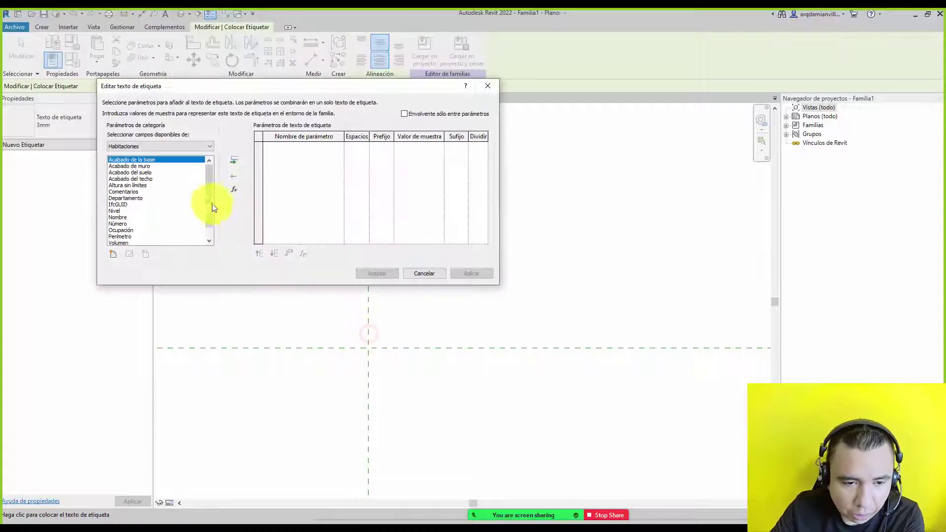
pyautogui.moveTo(210, 186); pyautogui.dragTo(209, 220)
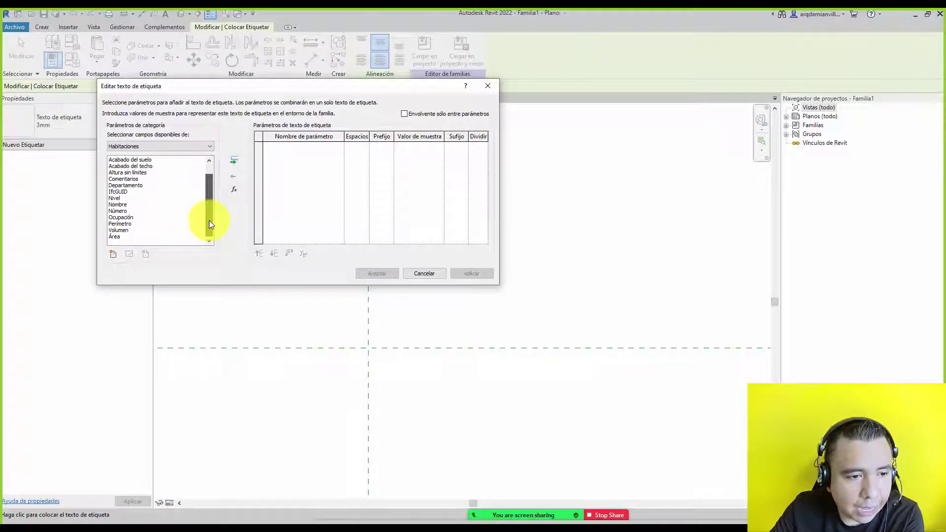
pyautogui.click(126, 206)
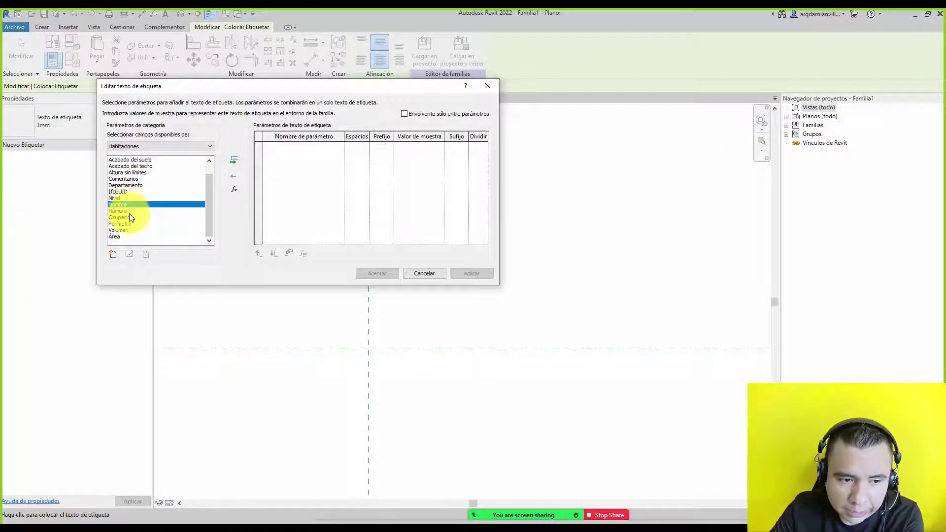
pyautogui.click(237, 159)
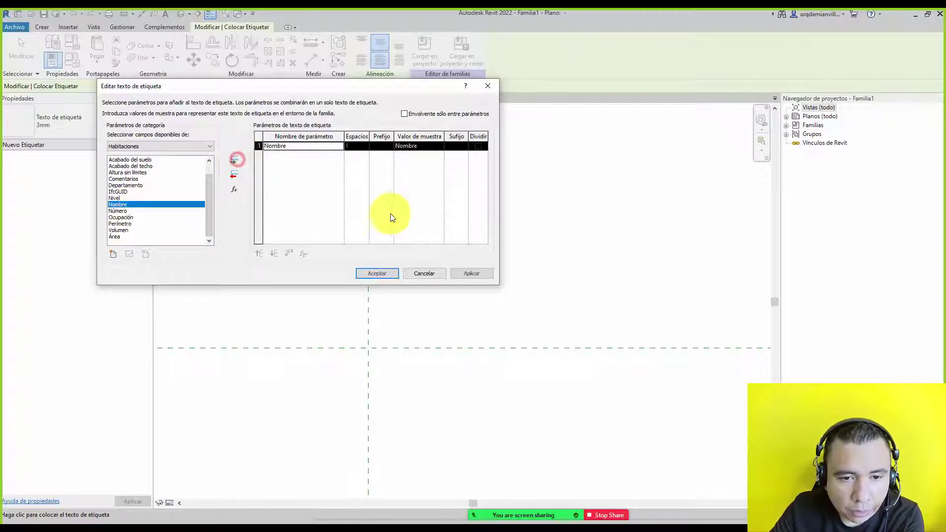
pyautogui.click(380, 273)
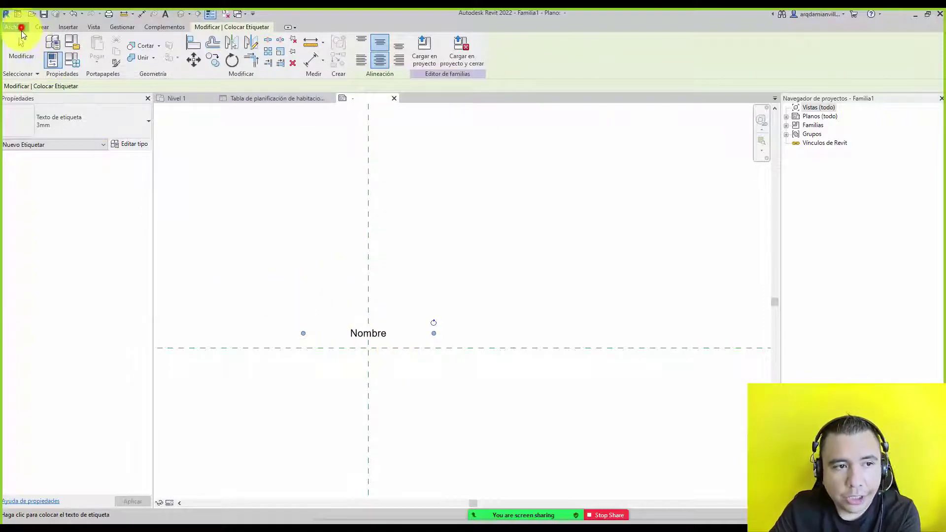
# Start saving the family under a new name in the Escritorio folder
pyautogui.click(22, 28)
pyautogui.click(136, 136)
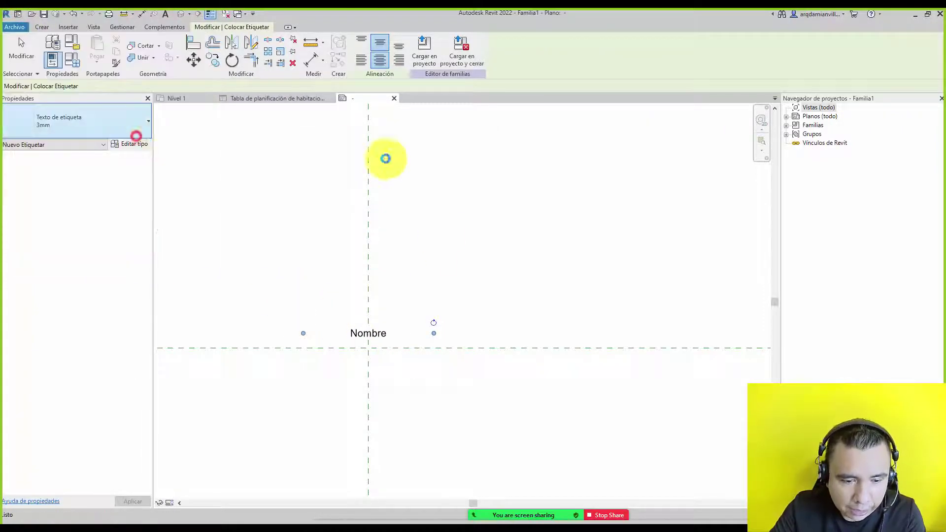
pyautogui.click(277, 407)
# Save the family as 'ETIQUETA DE HABITACION NOMBRE' and load it into Proyecto2
pyautogui.click(392, 412)
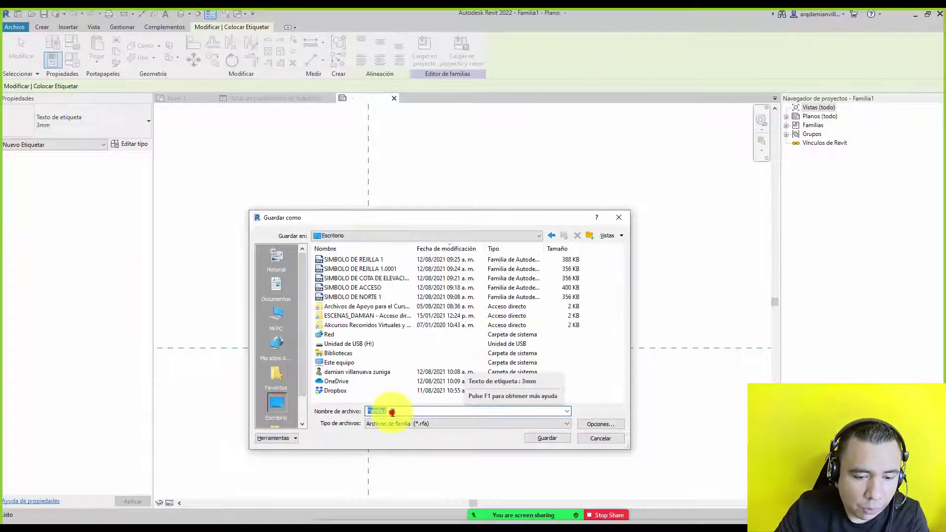
pyautogui.write('ETIQUETA DE HABI')
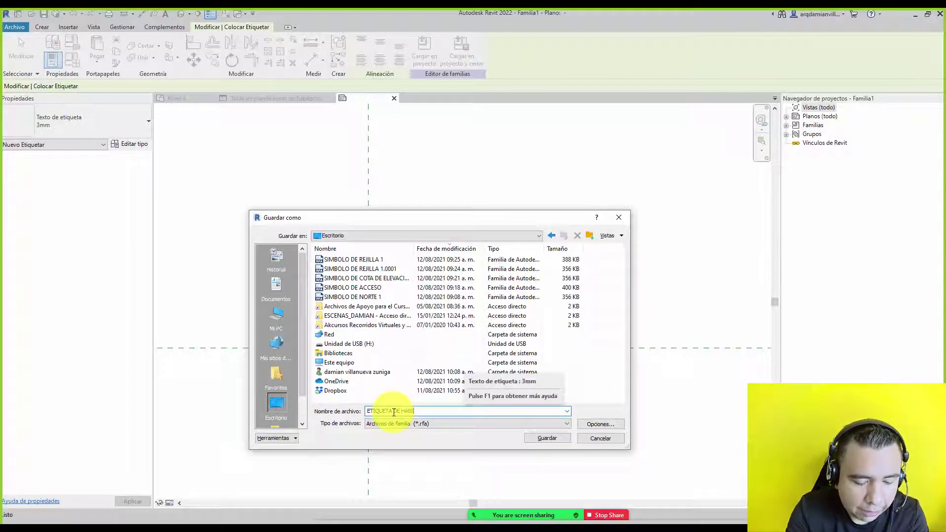
pyautogui.write('TACION NOMBRE')
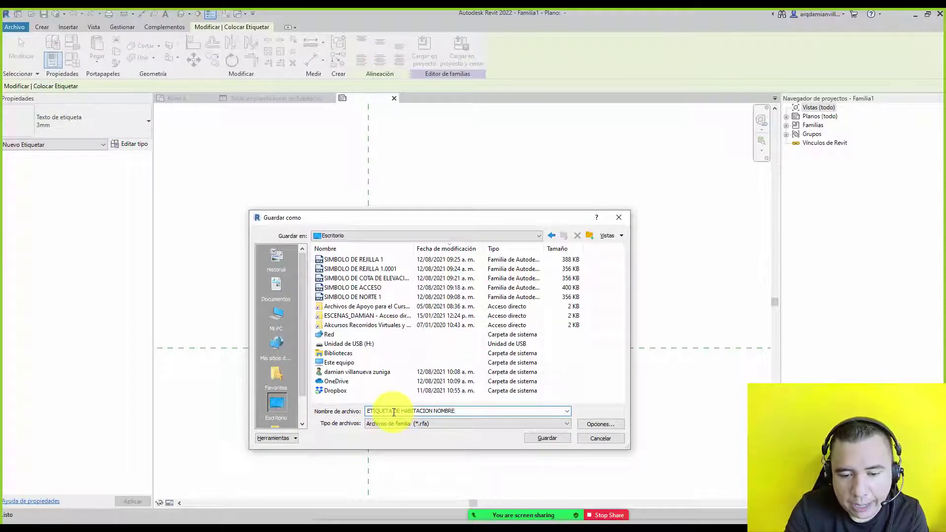
pyautogui.press('Return')
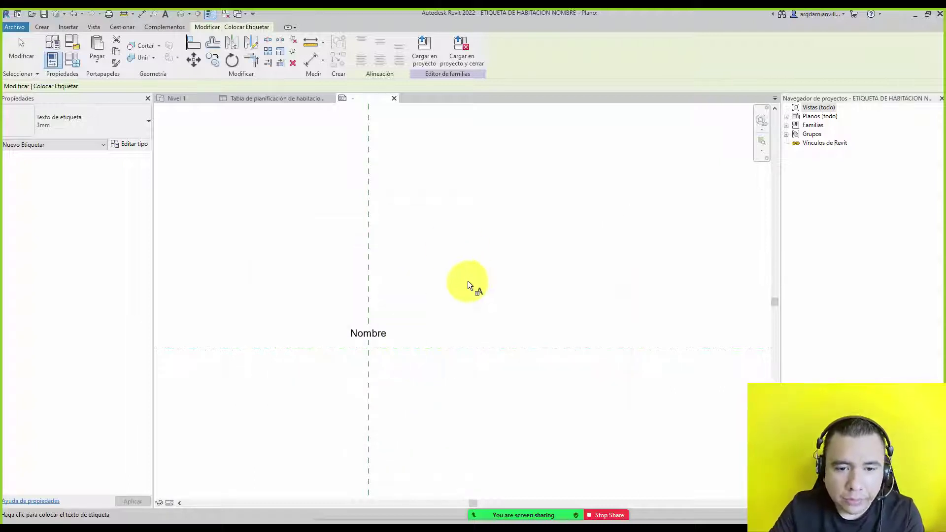
pyautogui.click(430, 63)
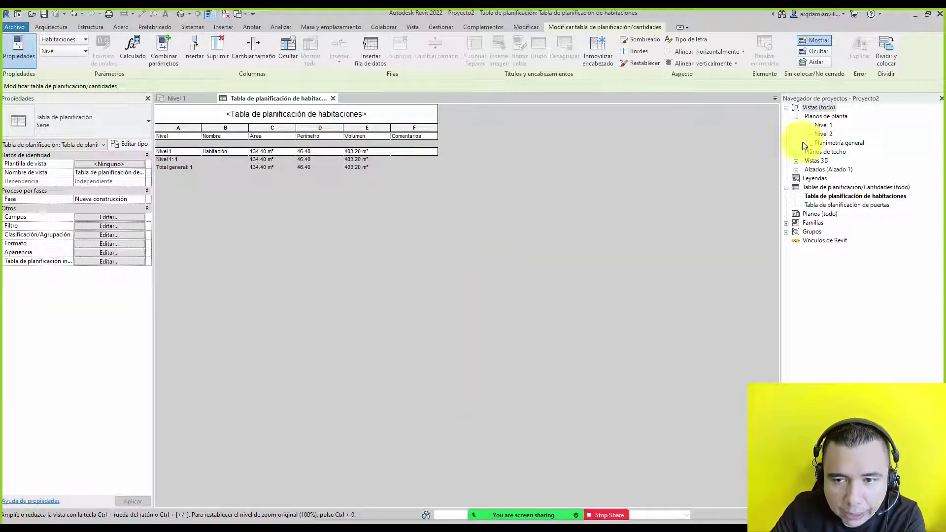
pyautogui.click(822, 127)
# In the Nivel 1 plan, switch the room's tag to the ETIQUETA DE HABITACION NOMBRE type
pyautogui.doubleClick(822, 127)
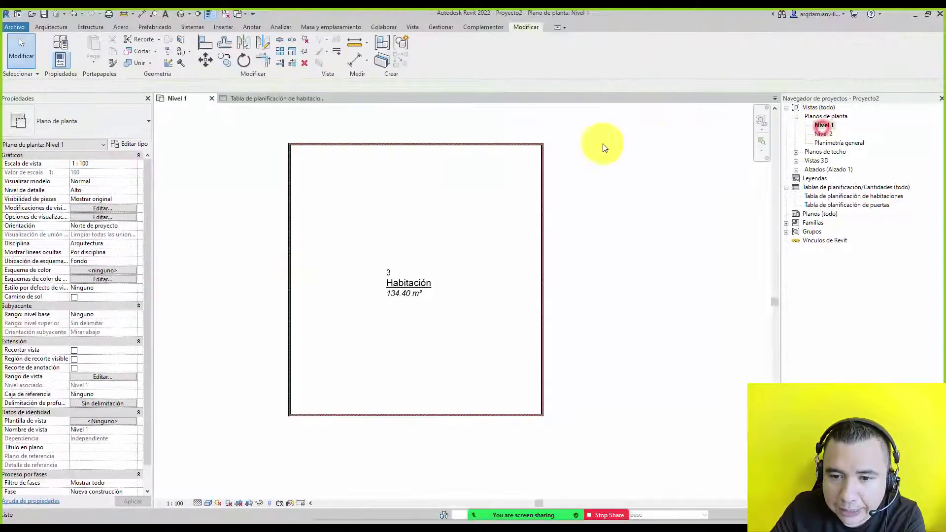
pyautogui.scroll(3, 395, 285)
pyautogui.scroll(2, 386, 272)
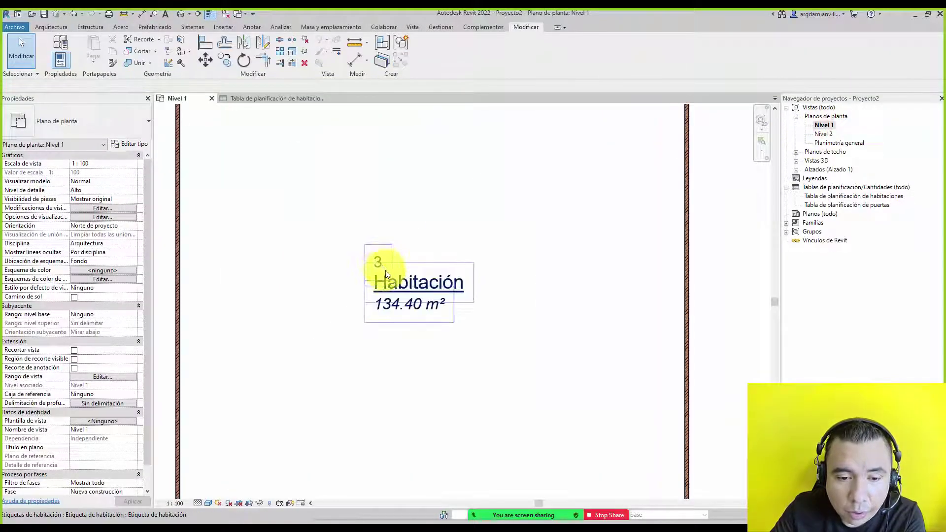
pyautogui.scroll(-1, 396, 287)
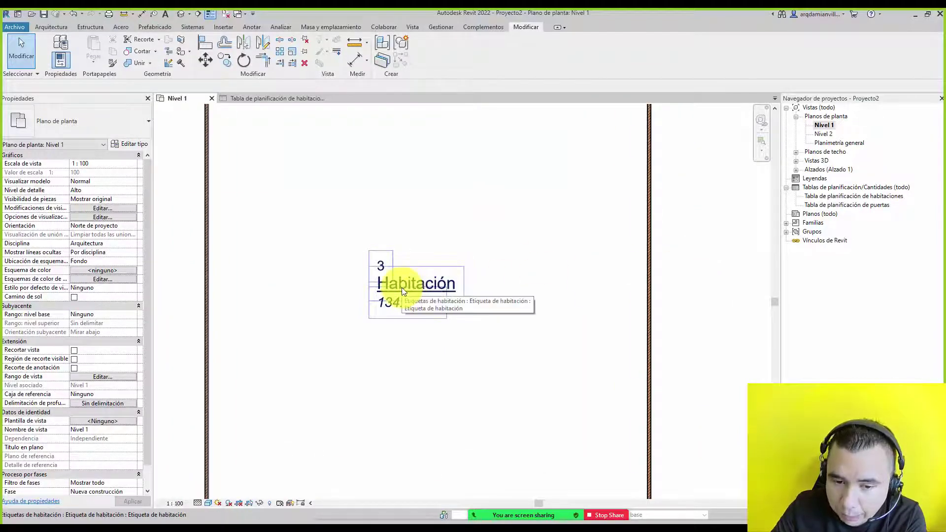
pyautogui.click(401, 287)
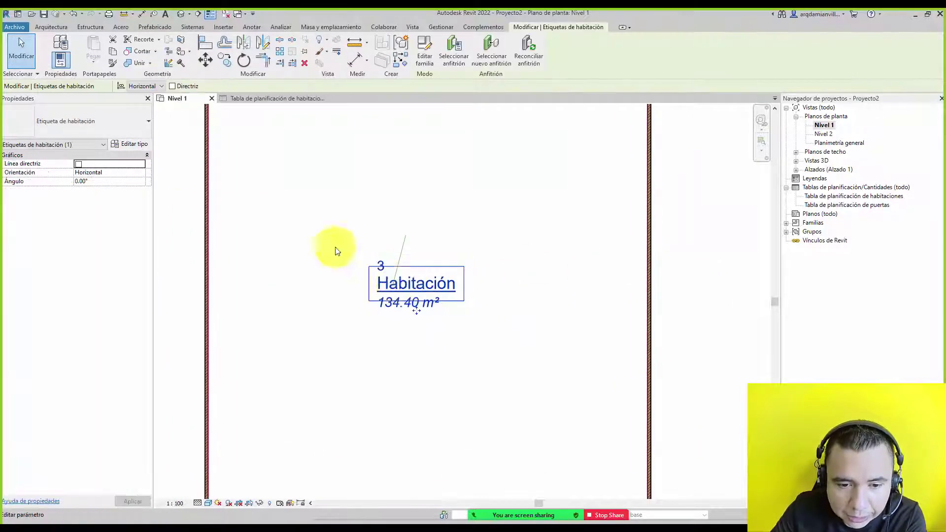
pyautogui.click(112, 128)
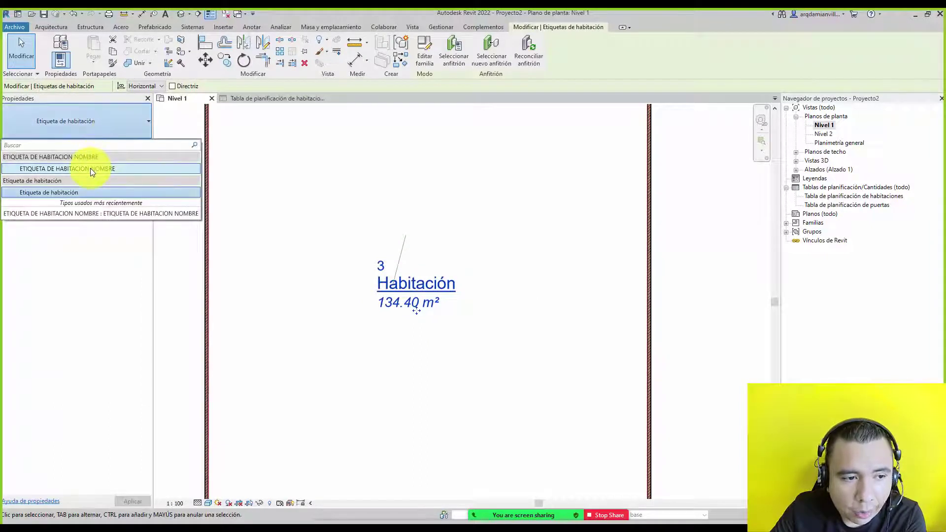
pyautogui.click(90, 168)
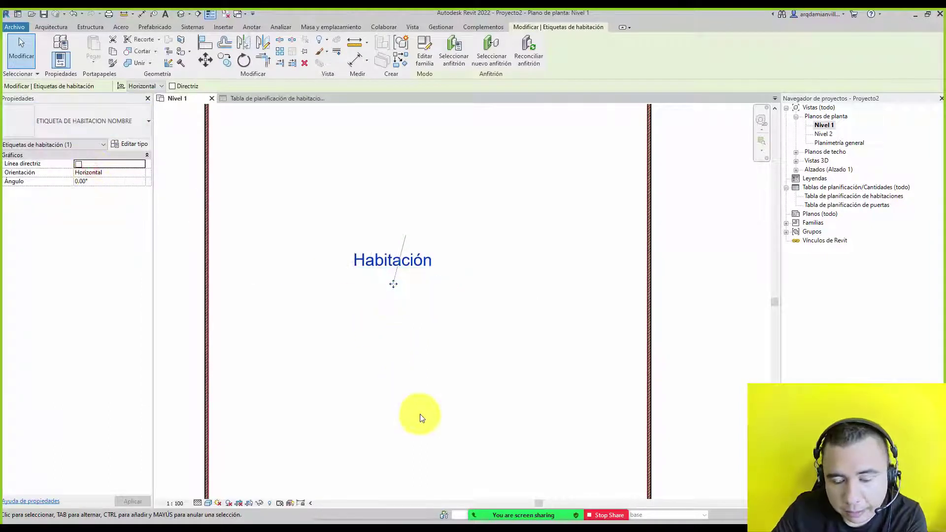
# Delete the room tag, dismiss the warning and clear the selection
pyautogui.scroll(-2, 386, 290)
pyautogui.scroll(-1, 380, 280)
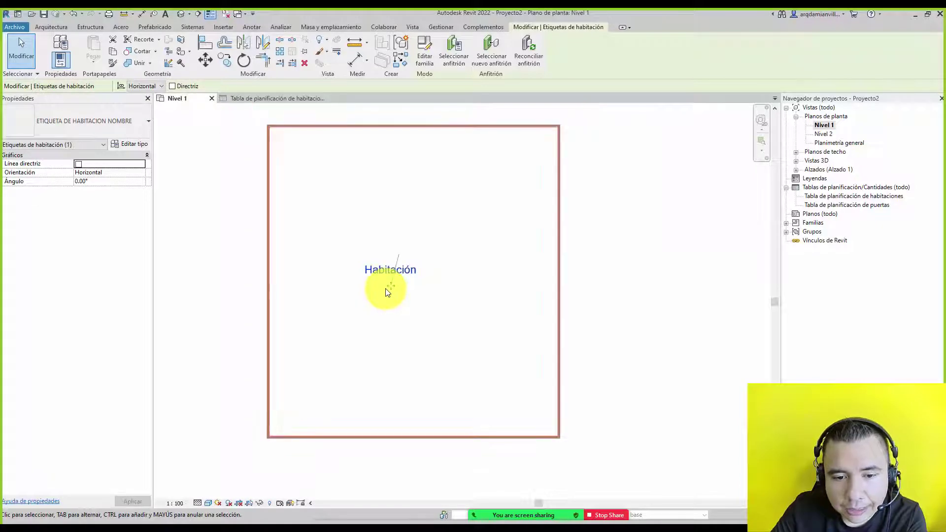
pyautogui.scroll(1, 381, 280)
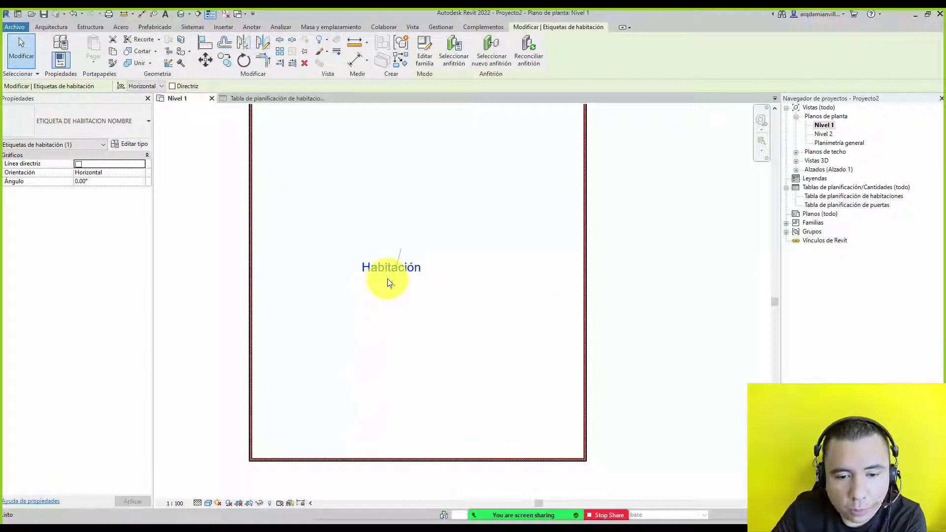
pyautogui.press('Delete')
pyautogui.click(533, 345)
pyautogui.click(642, 291)
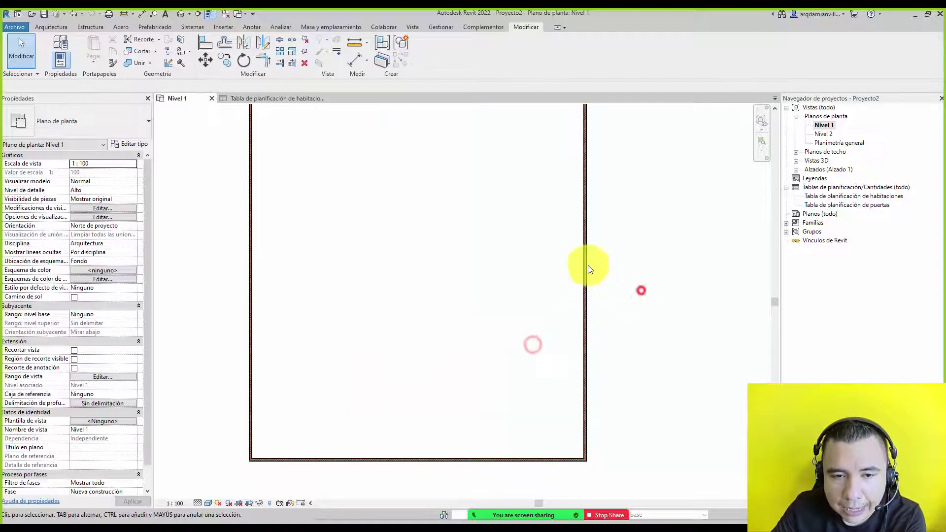
# Start a new room tag using the ETIQUETA DE HABITACION NOMBRE type
pyautogui.click(252, 27)
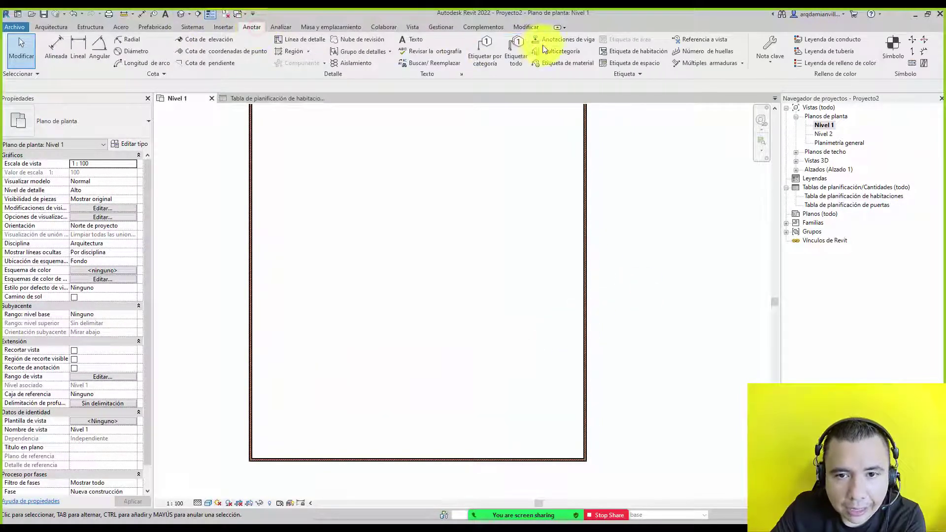
pyautogui.click(635, 51)
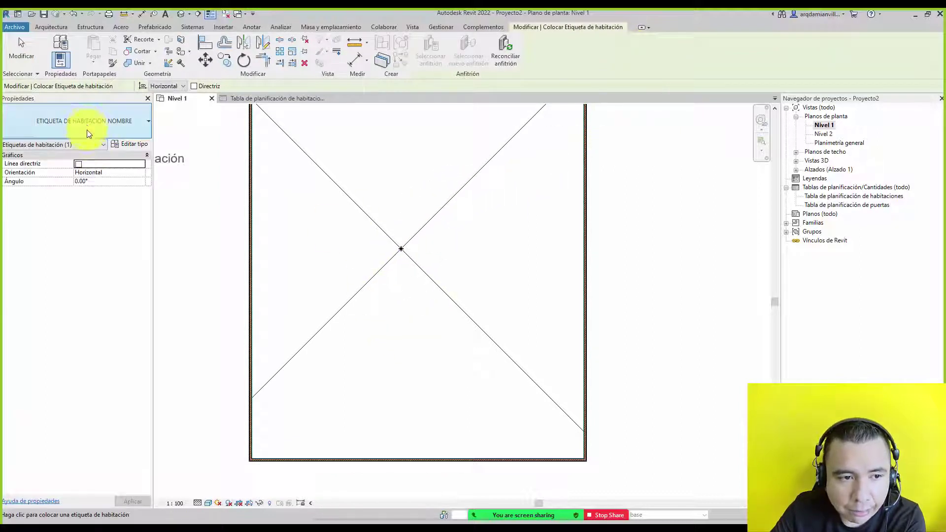
pyautogui.click(87, 125)
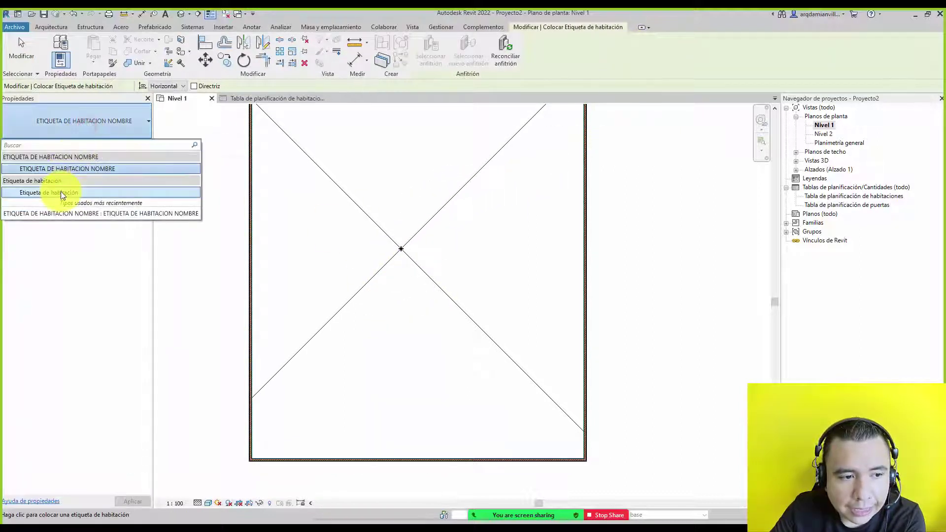
pyautogui.click(61, 191)
pyautogui.click(103, 122)
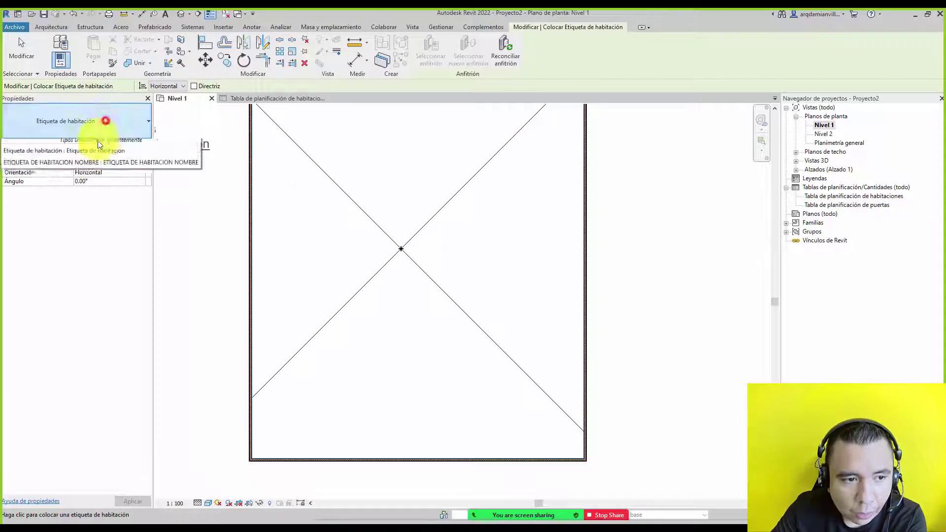
pyautogui.click(89, 169)
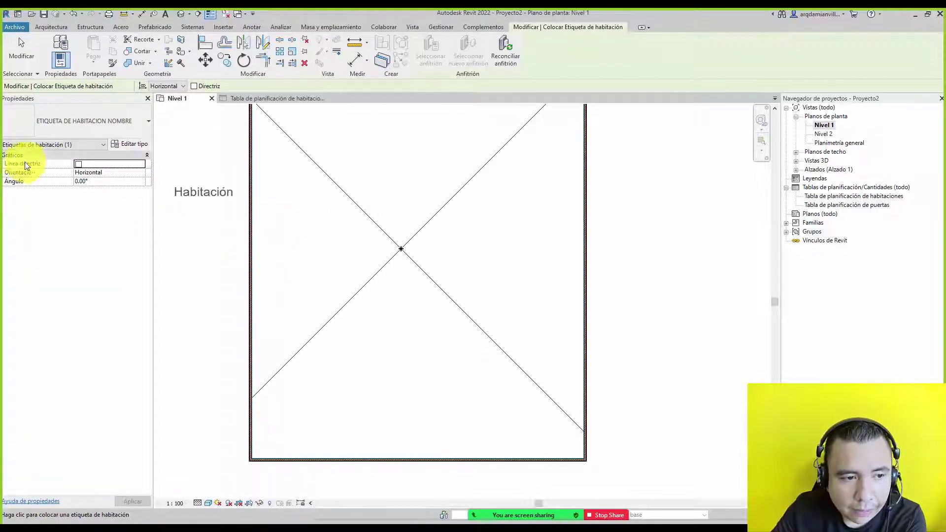
# Keep the leader line off and place the name-only tag at the room centre
pyautogui.click(79, 164)
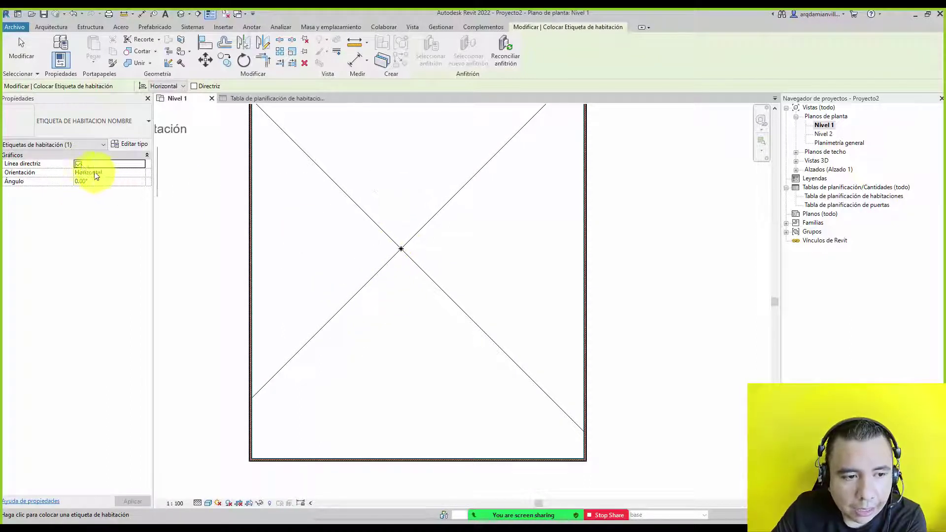
pyautogui.click(77, 163)
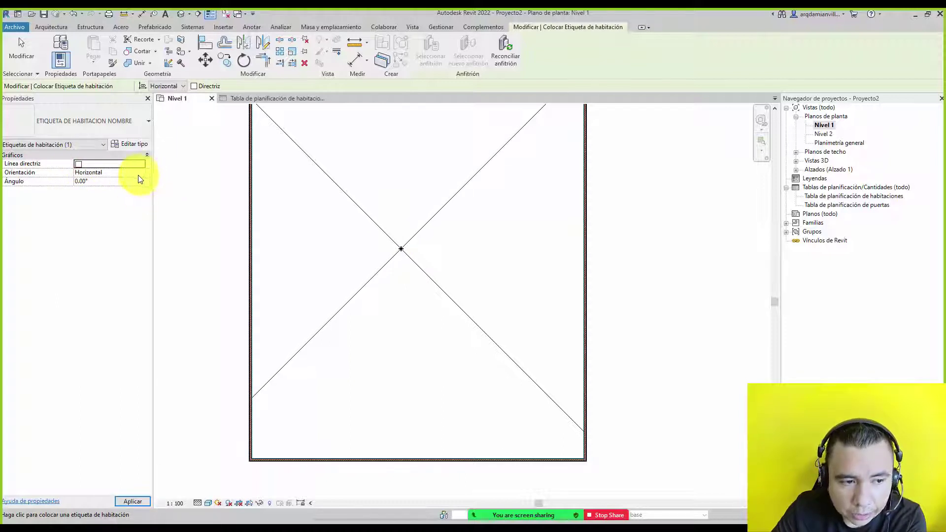
pyautogui.click(126, 145)
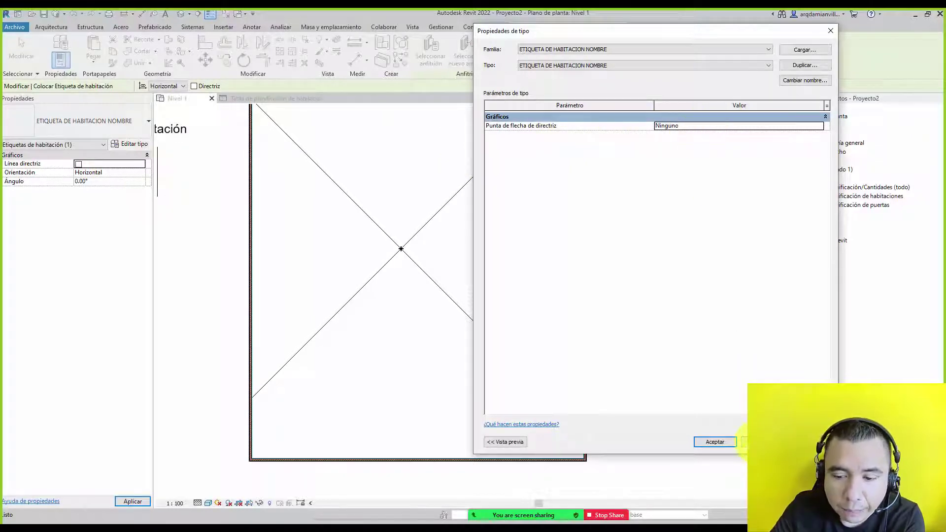
pyautogui.click(725, 442)
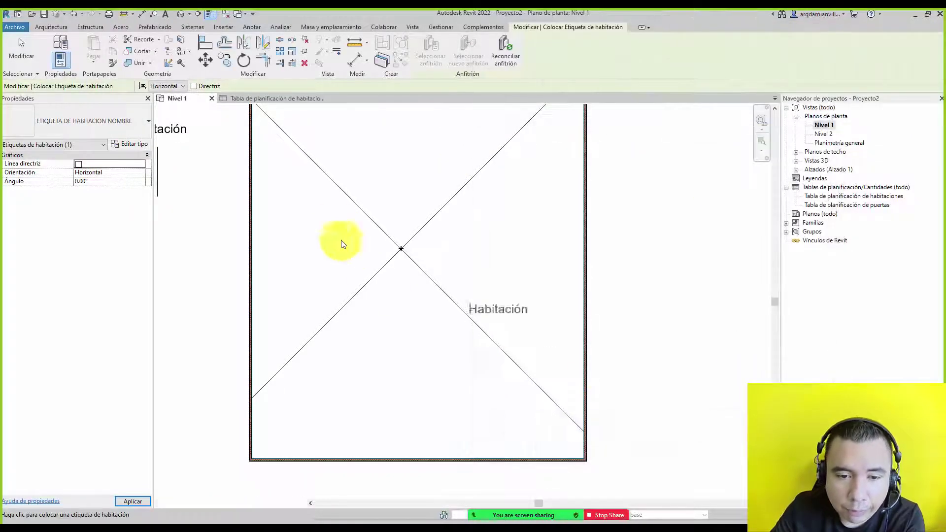
pyautogui.click(403, 250)
pyautogui.click(21, 49)
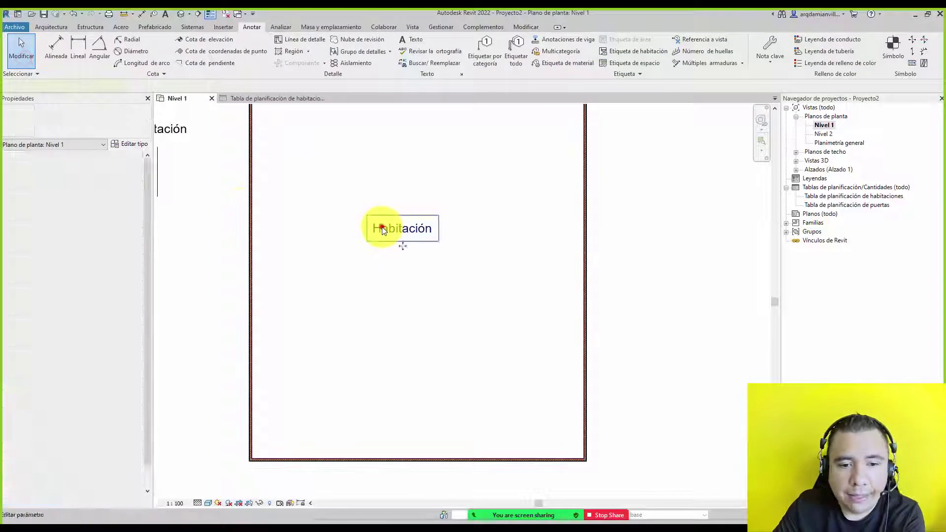
# Change the placed room tag back to the Etiqueta de habitación type and deselect it
pyautogui.click(384, 231)
pyautogui.click(105, 127)
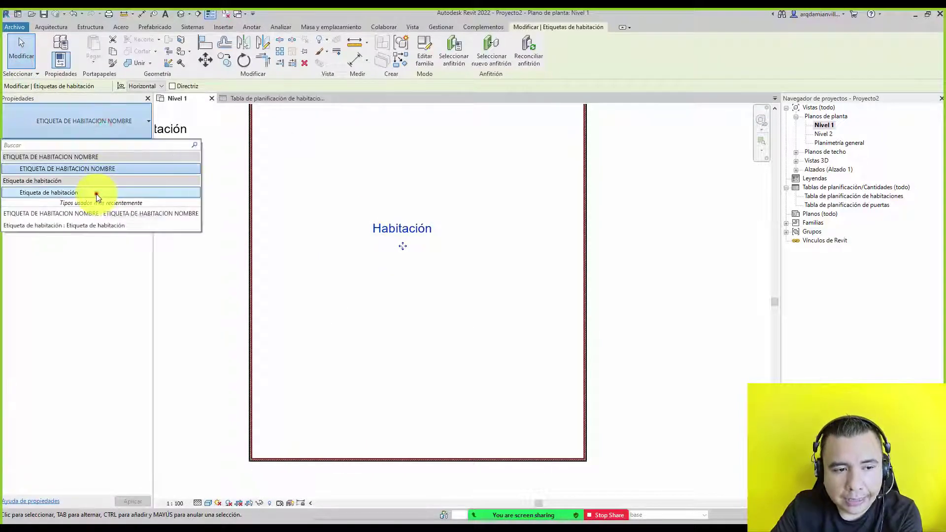
pyautogui.click(96, 193)
pyautogui.click(223, 210)
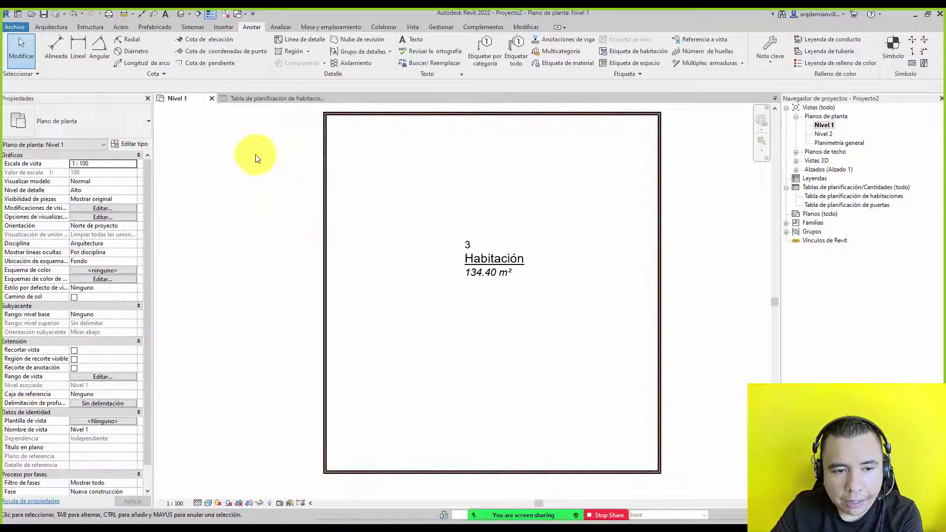
pyautogui.scroll(-3, 315, 209)
pyautogui.scroll(3, 409, 229)
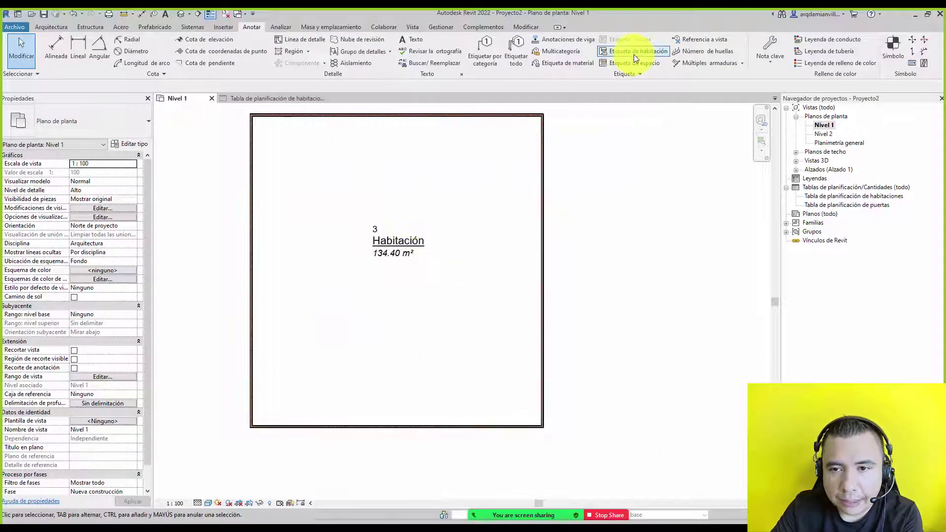